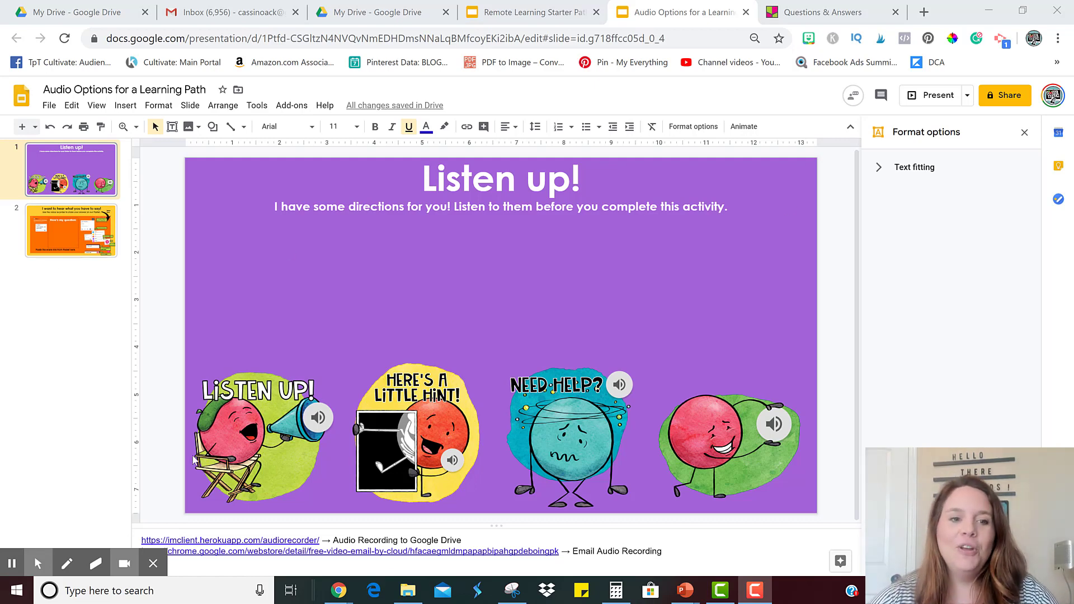
Step: Try repositioning the Listen up and hint images, then return both to the bottom row
click(267, 421)
key(Tab)
key(Tab)
key(Tab)
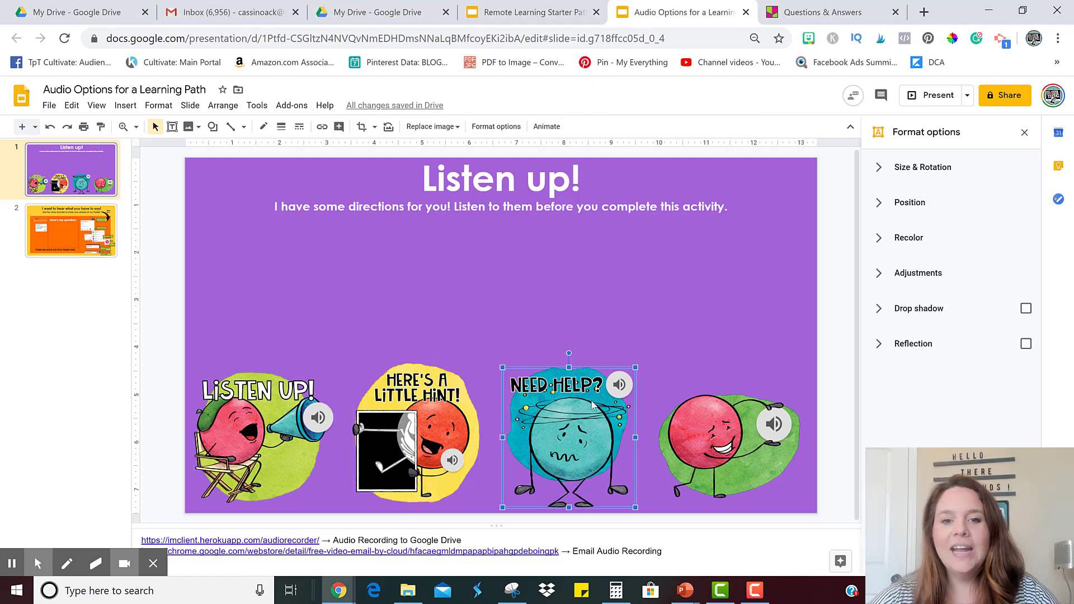
drag(236, 434, 258, 339)
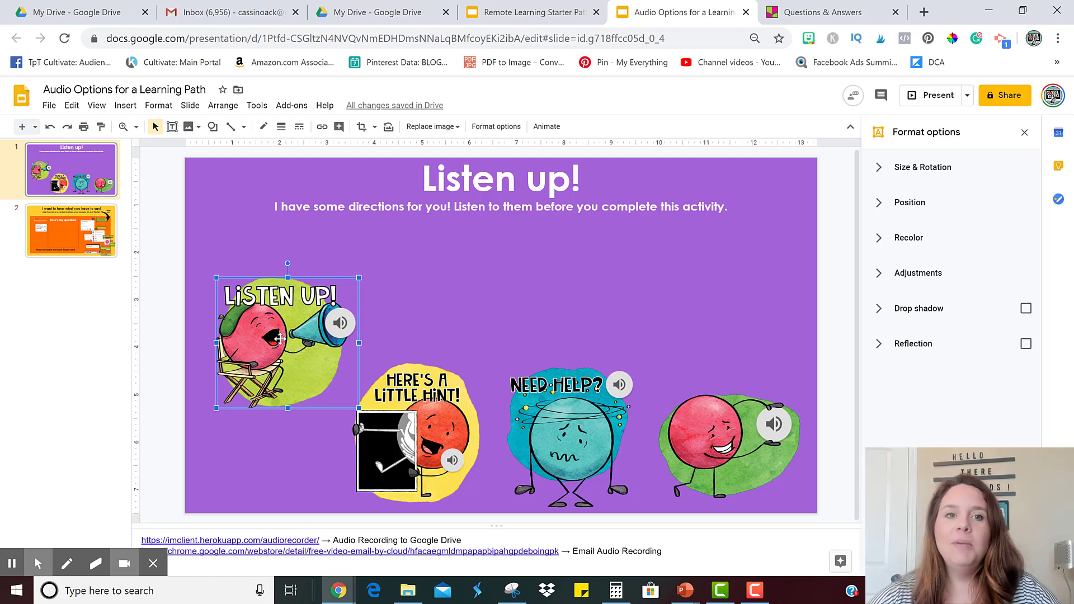
drag(280, 338, 253, 432)
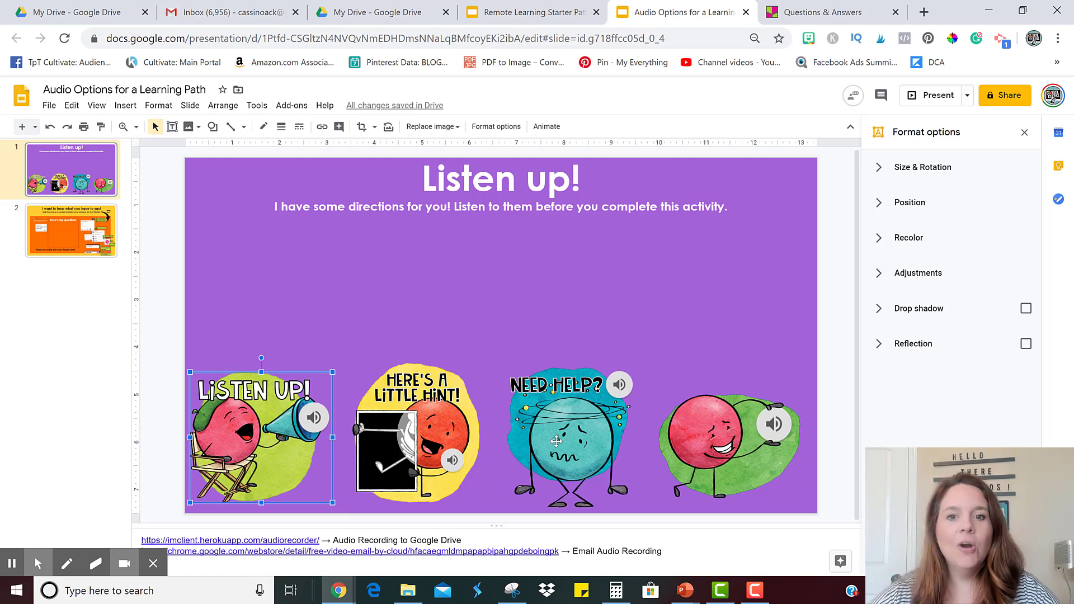
drag(440, 431, 453, 286)
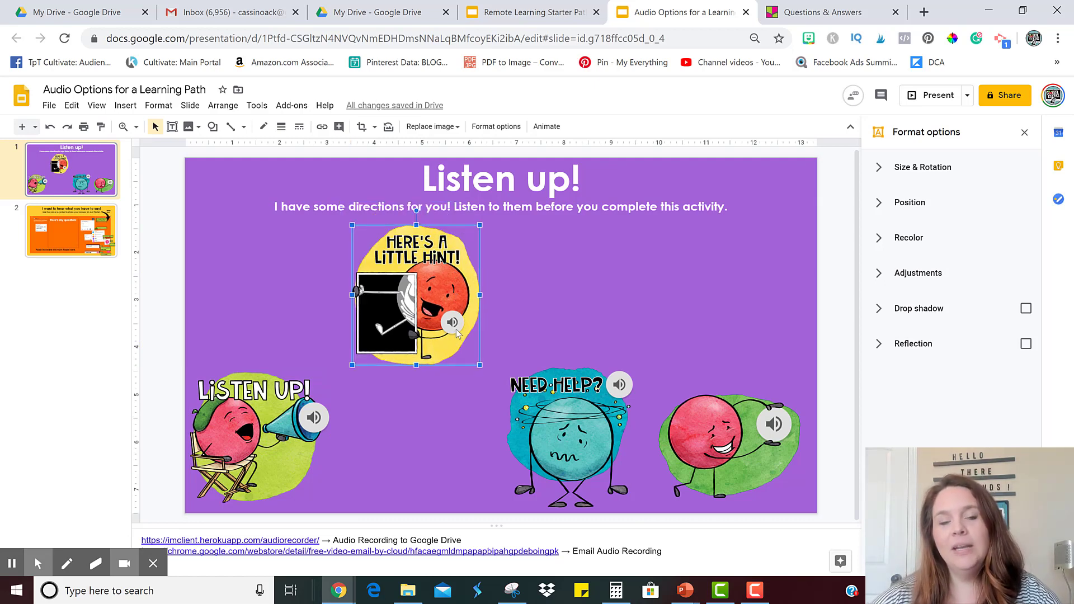
drag(458, 334, 460, 467)
Step: Nudge the Need help? image slightly up and right, then bring up the speaker-notes recorder link
click(554, 439)
drag(554, 438, 596, 422)
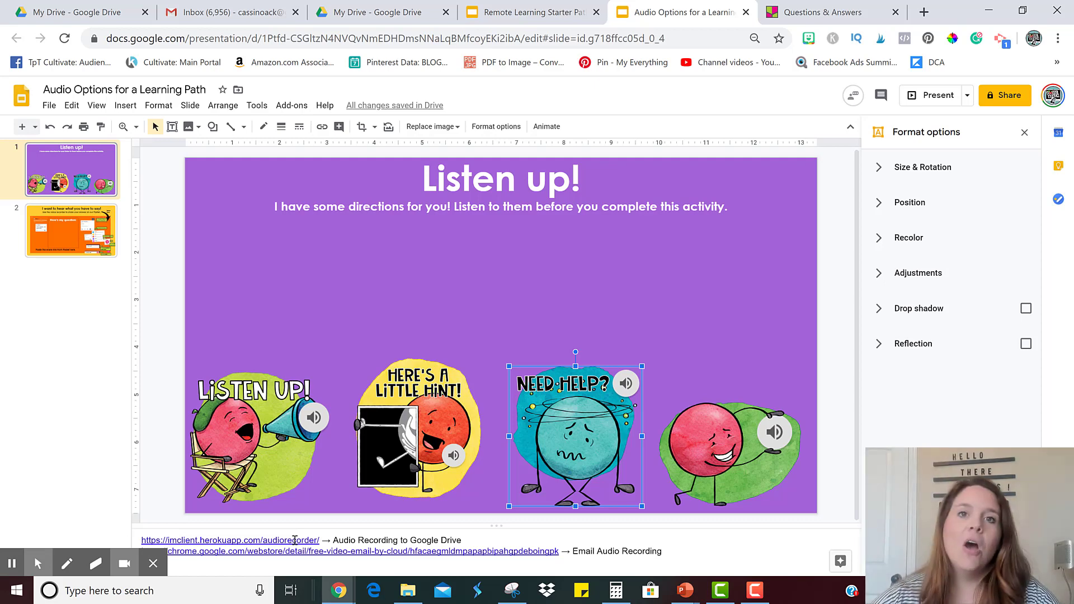
click(294, 540)
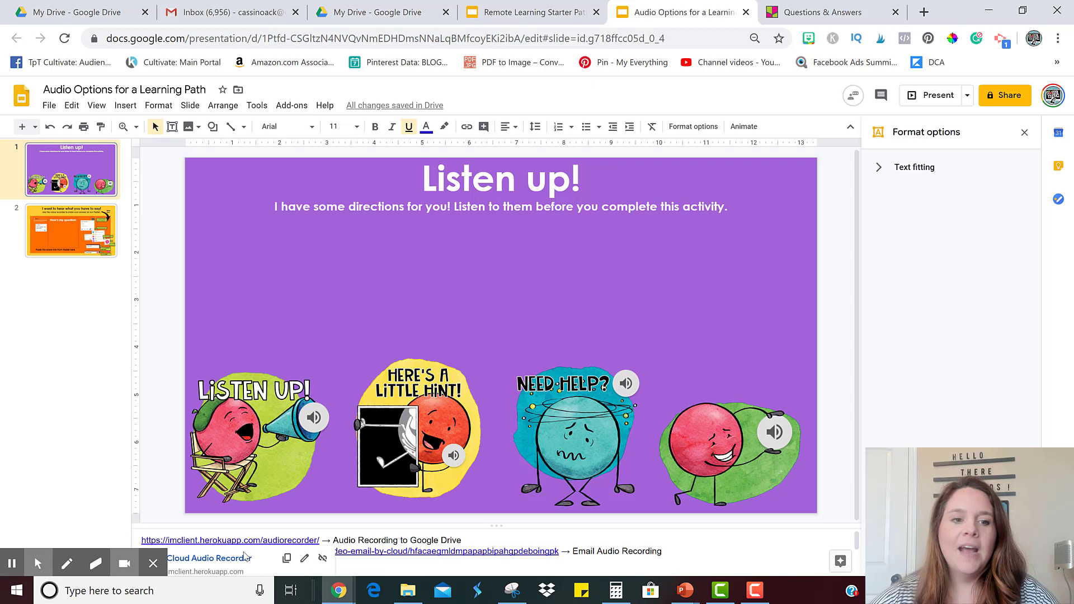
Step: On the Cloud Audio Recorder site, record a 13-second spoken hint and export it as MP3
click(240, 560)
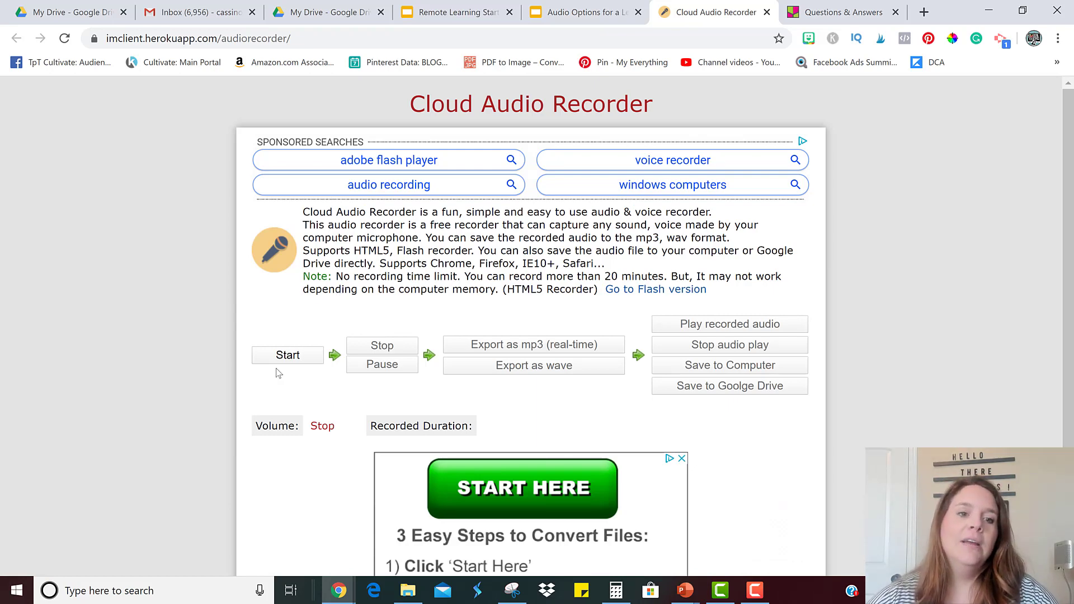
click(289, 359)
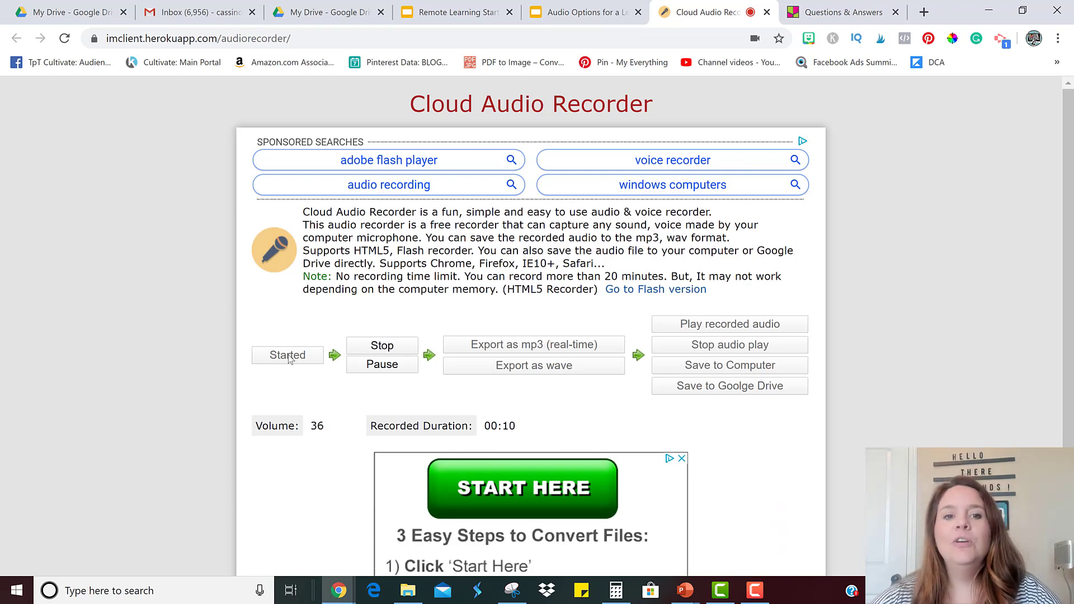
click(380, 347)
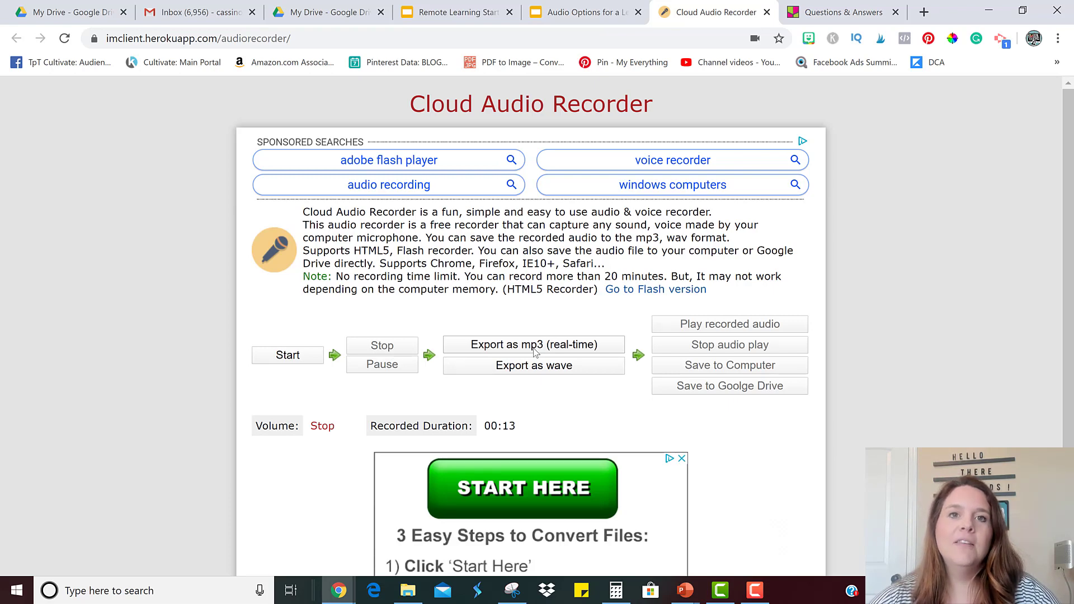
click(534, 347)
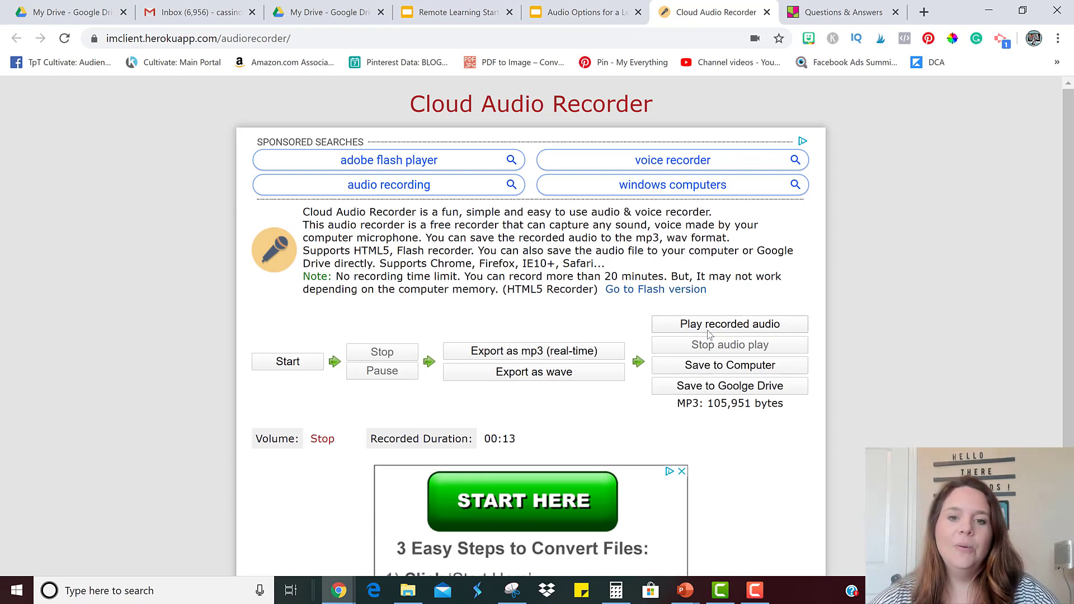
Step: Save the recording as 'Question #1' into the Google Drive AUDIO FILES folder
click(708, 392)
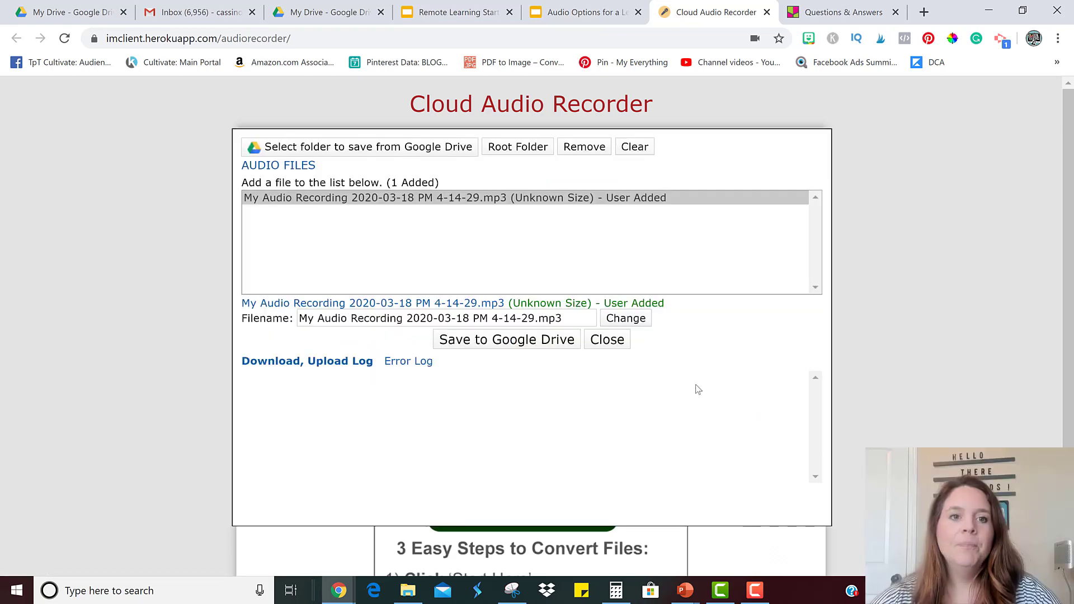
click(306, 153)
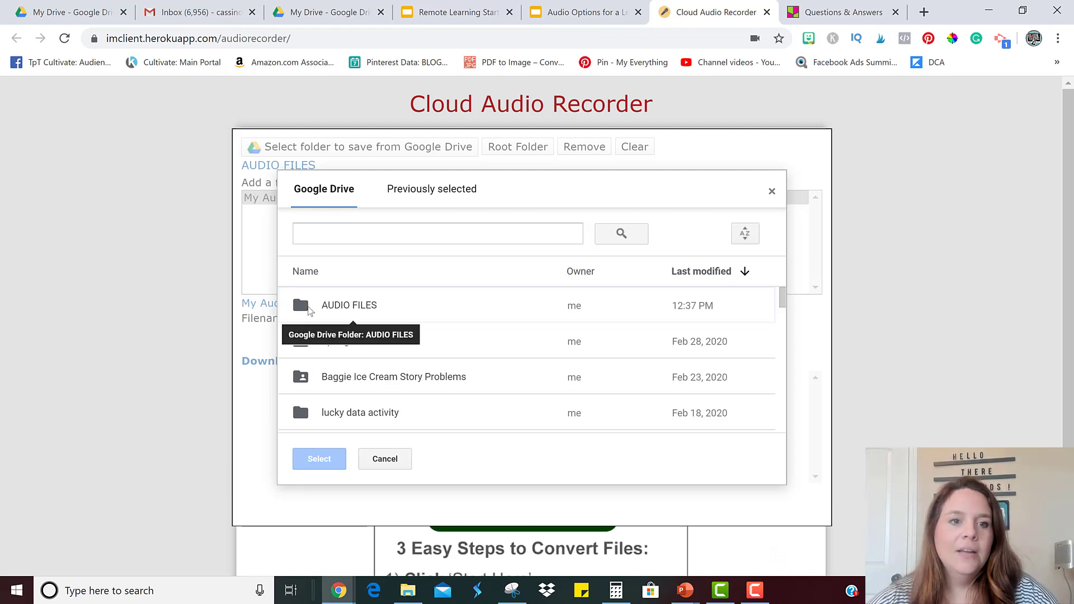
click(345, 308)
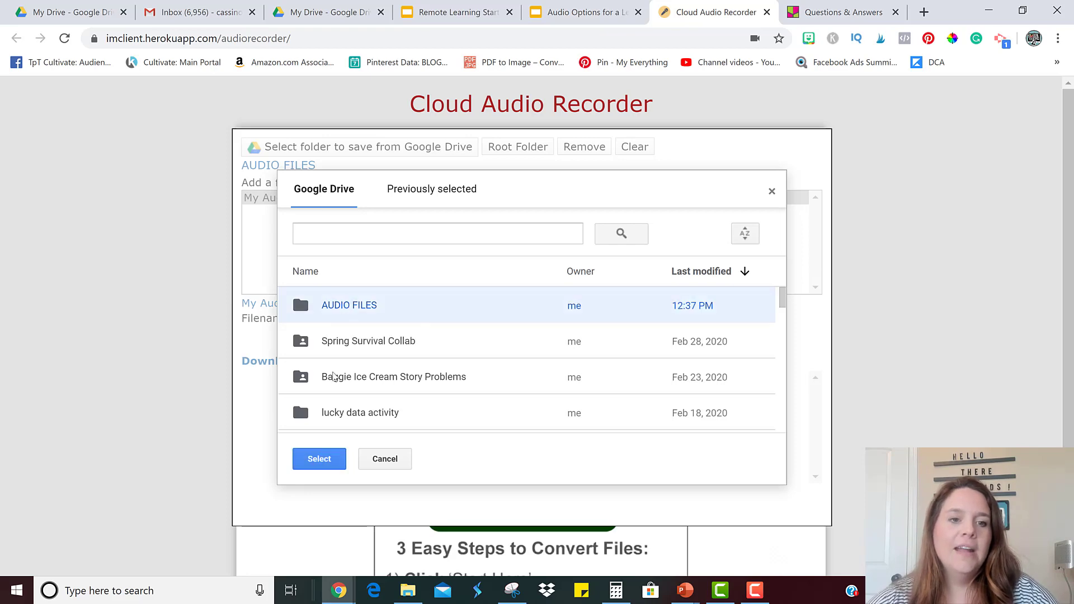
click(319, 460)
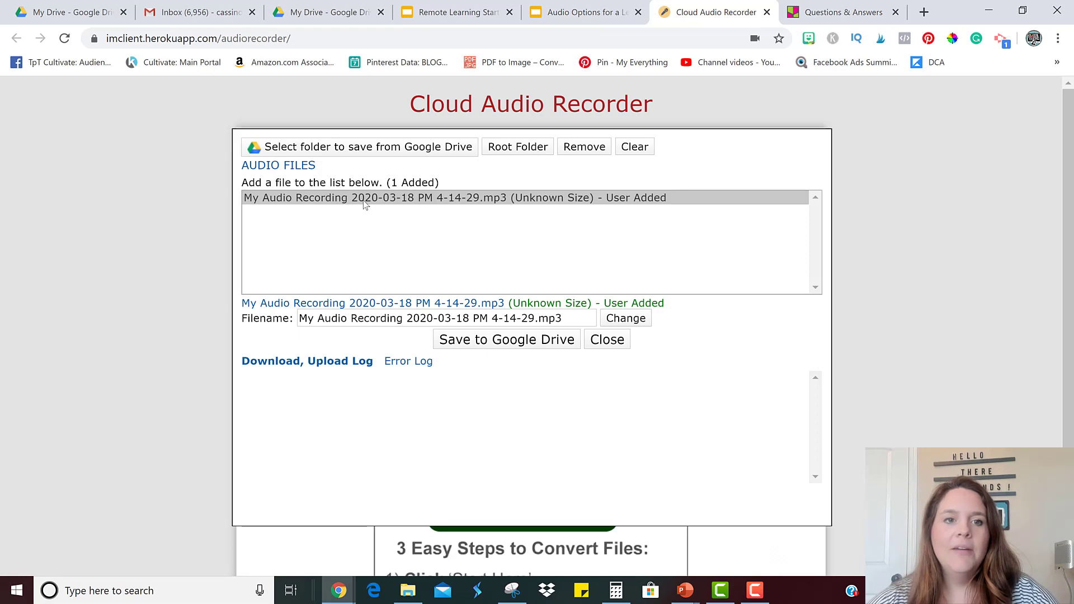
triple_click(362, 320)
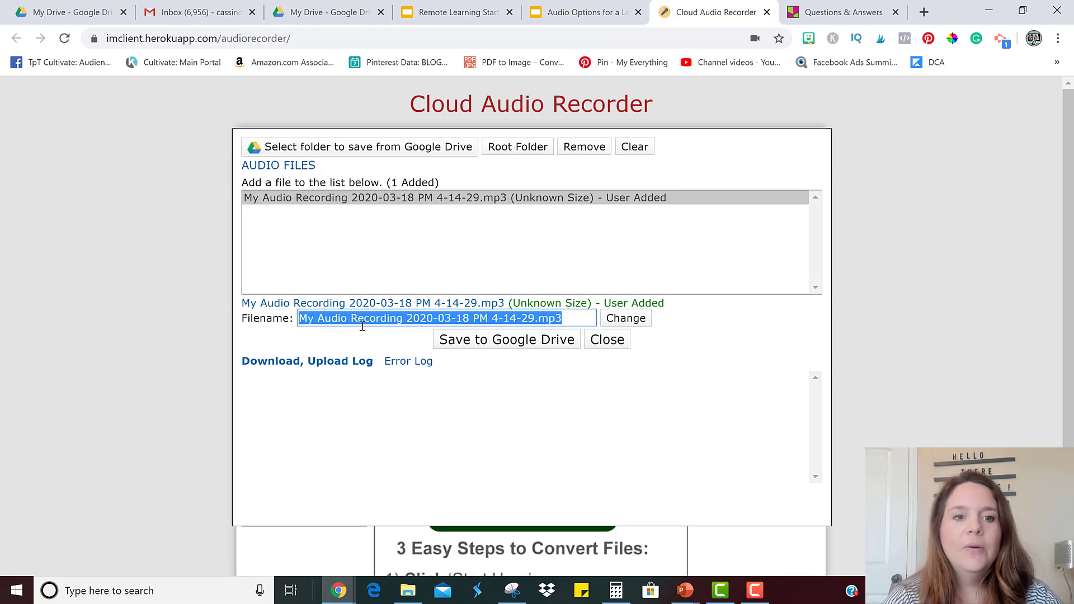
text(Qu)
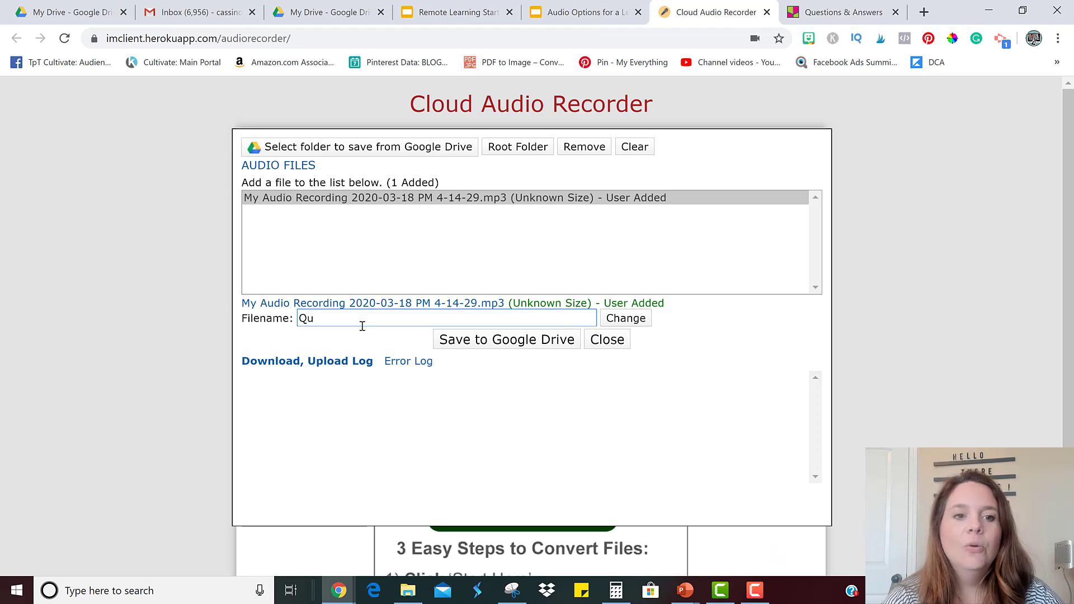
text(estion #1)
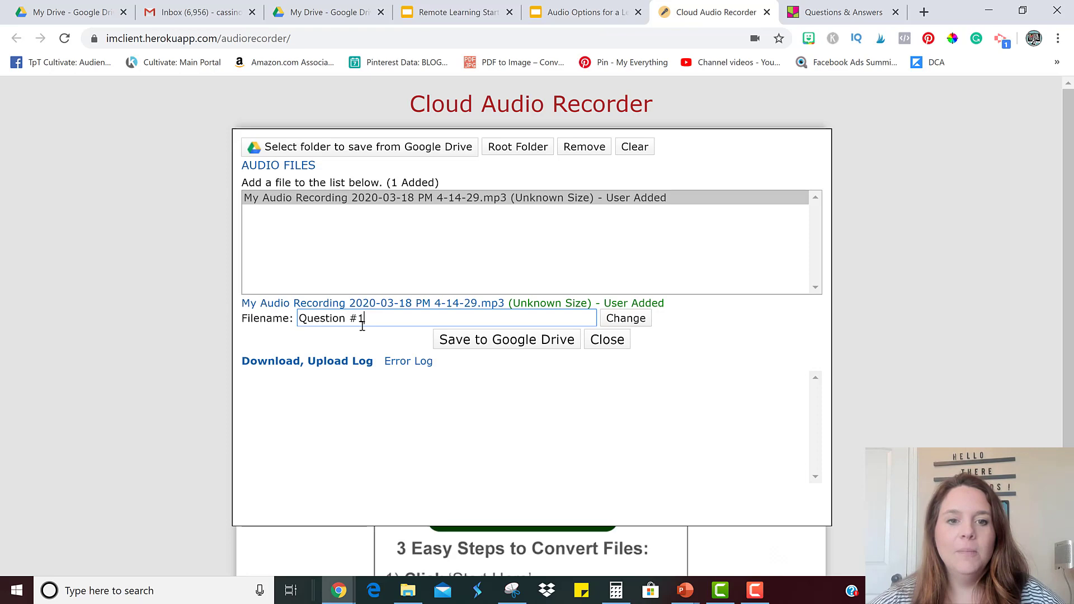
click(466, 348)
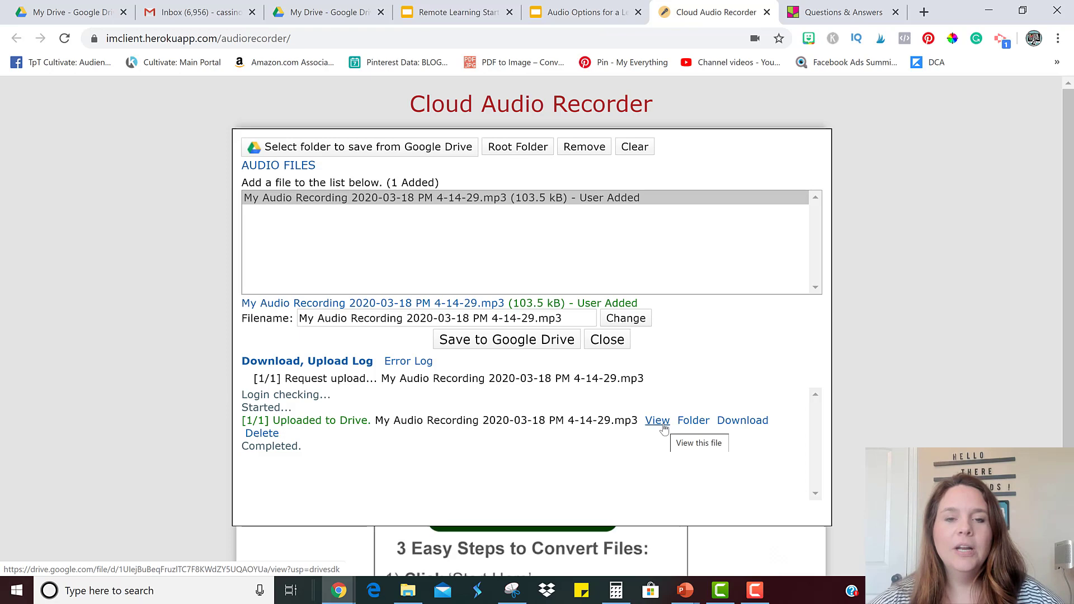
Step: Back in the Audio Options deck, move the hint image up to the slide's upper middle
click(456, 12)
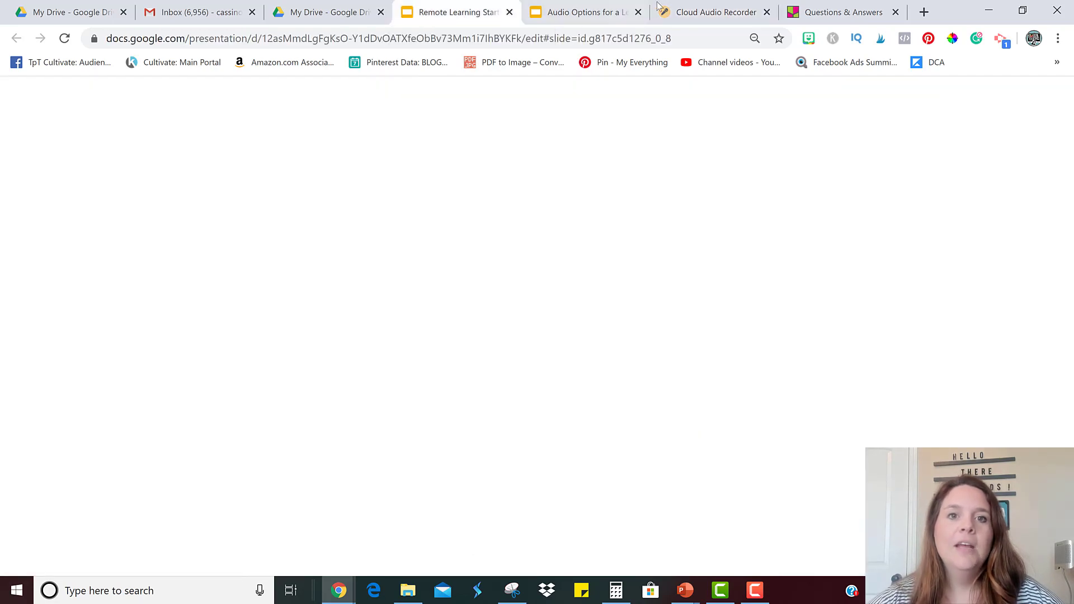
click(616, 12)
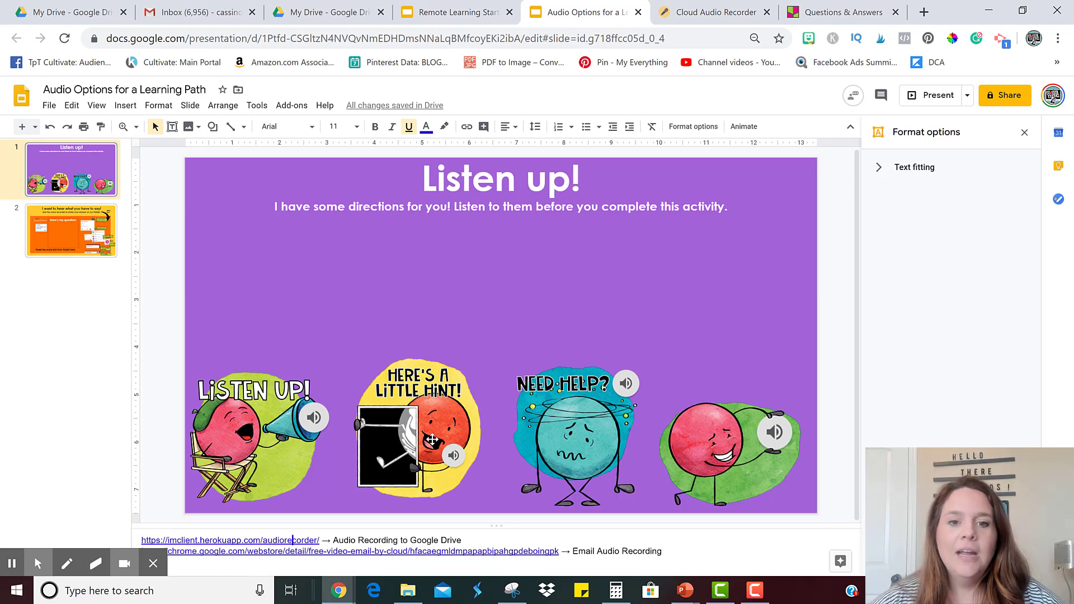
drag(445, 438, 431, 298)
click(499, 318)
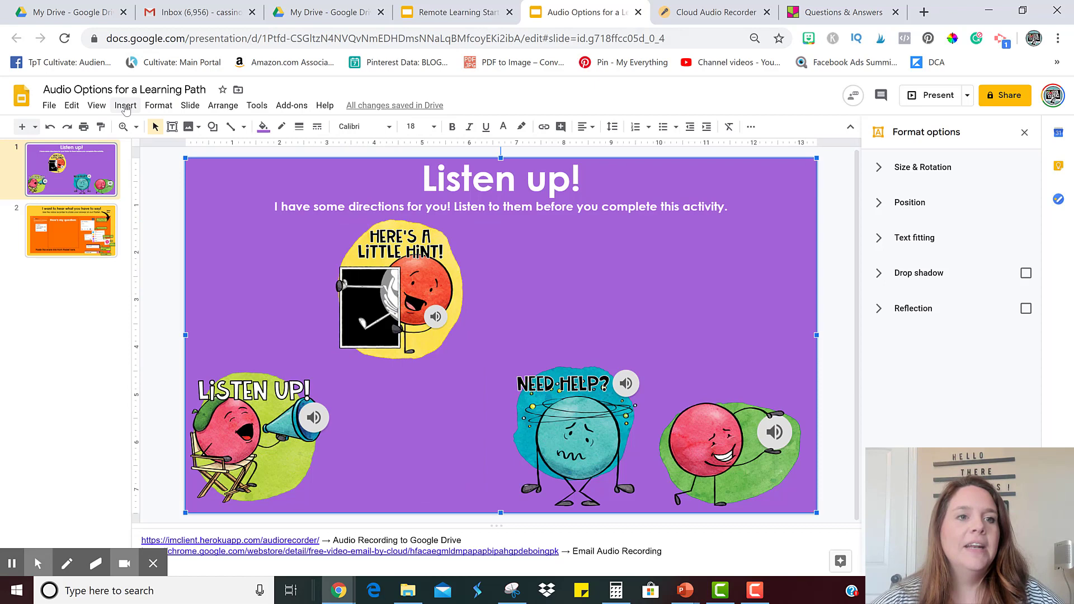
Step: Insert the 0:13 My Audio Recording file onto the Listen up! slide
click(125, 107)
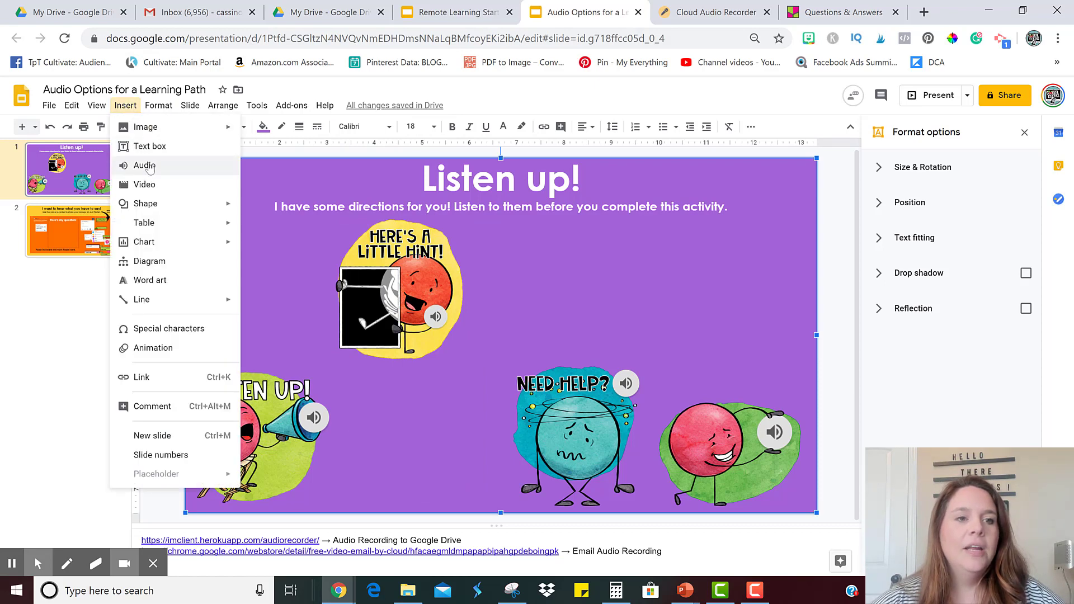
click(145, 165)
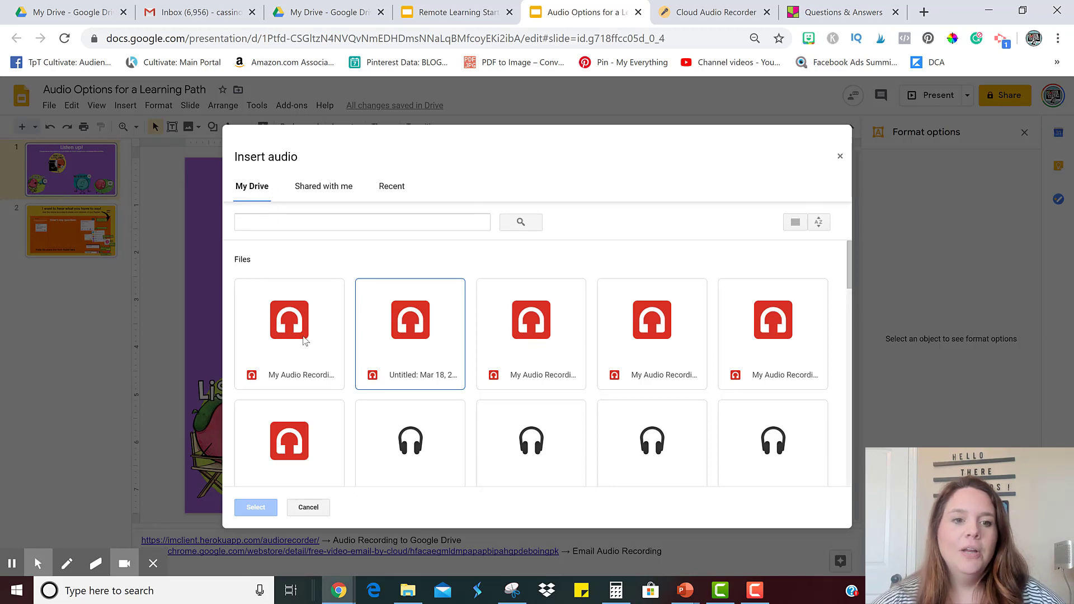
click(305, 339)
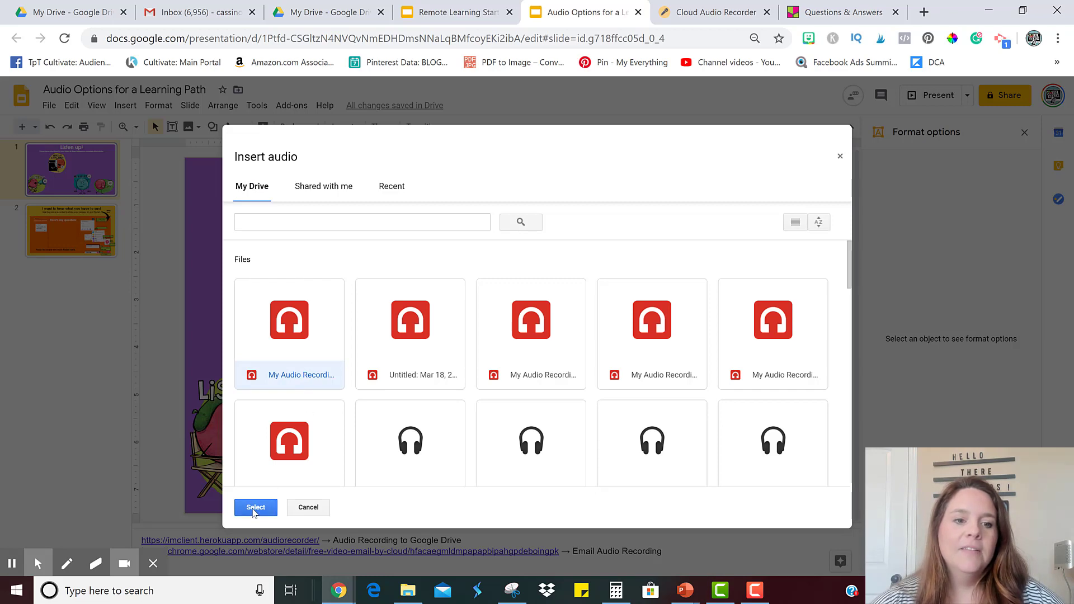
click(255, 506)
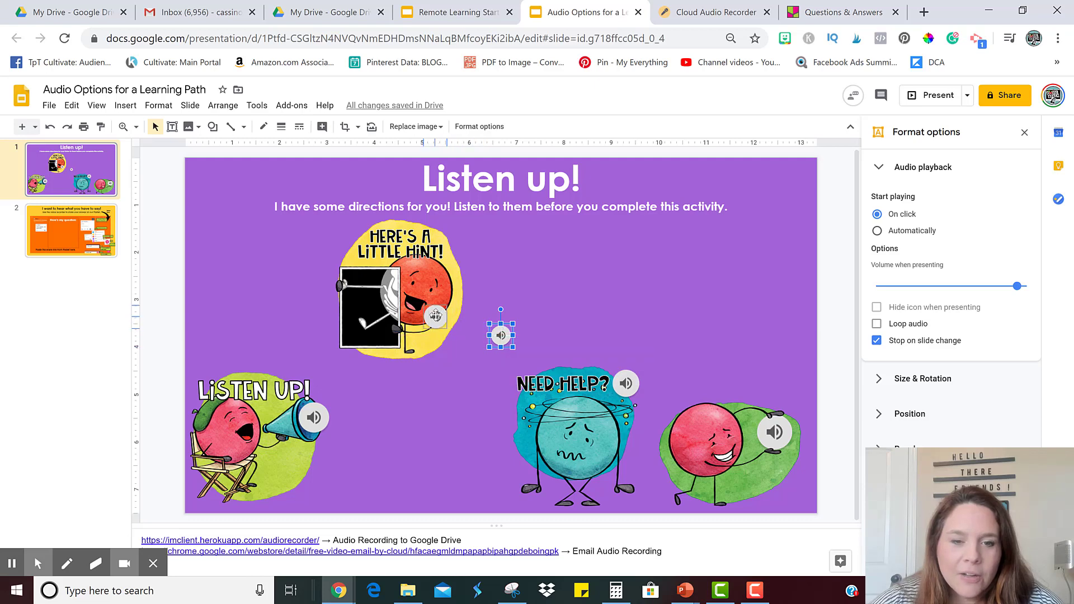
click(435, 316)
click(436, 310)
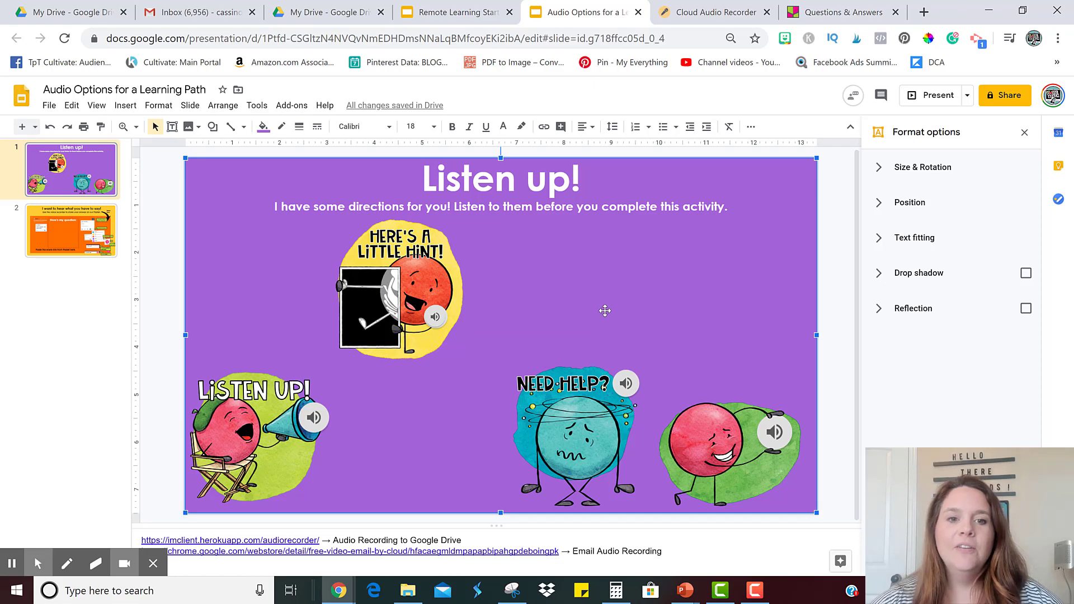
mouse_move(436, 316)
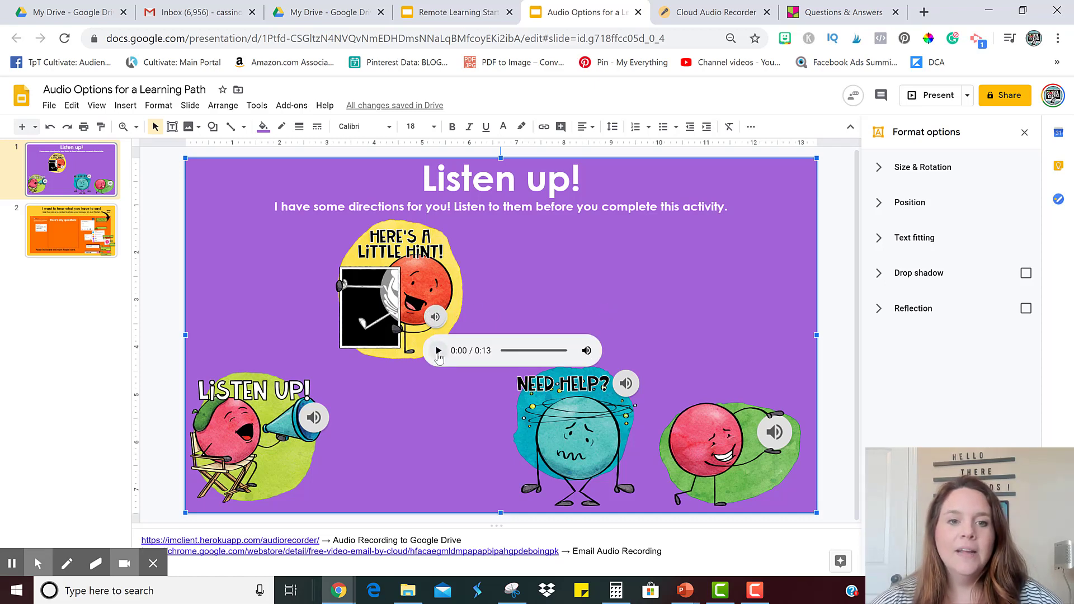
click(439, 352)
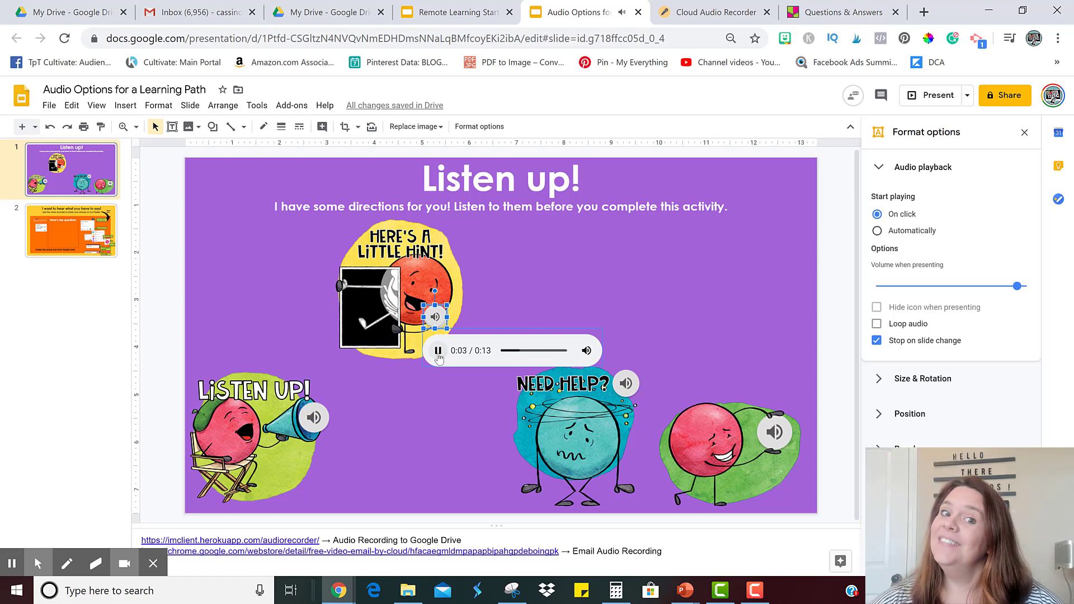
click(439, 351)
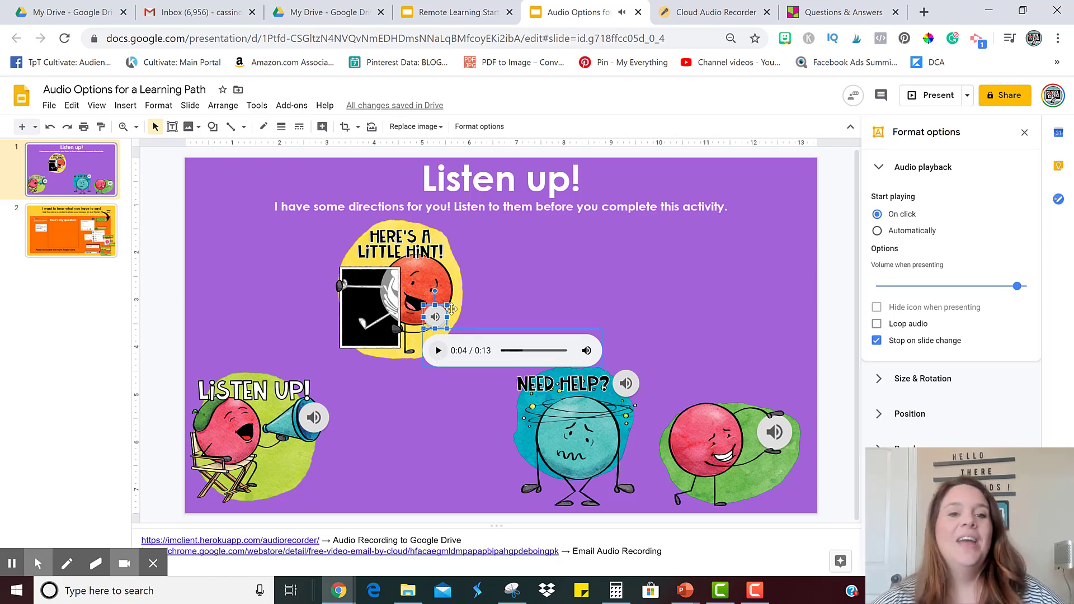
click(447, 388)
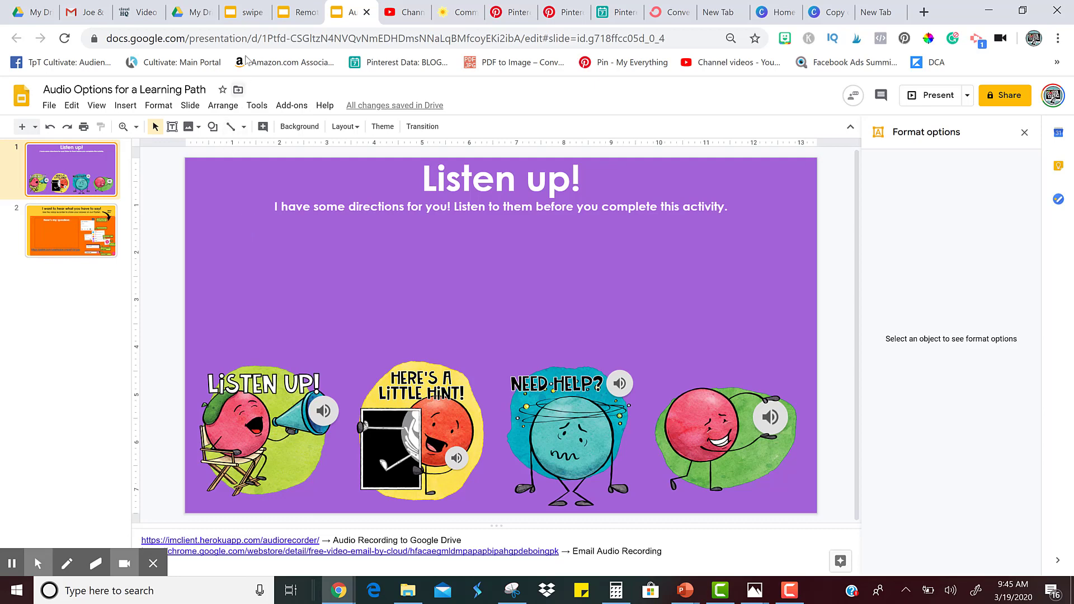
Step: In the Drive AUDIO FILES folder, turn on link sharing for both audio recordings
click(196, 13)
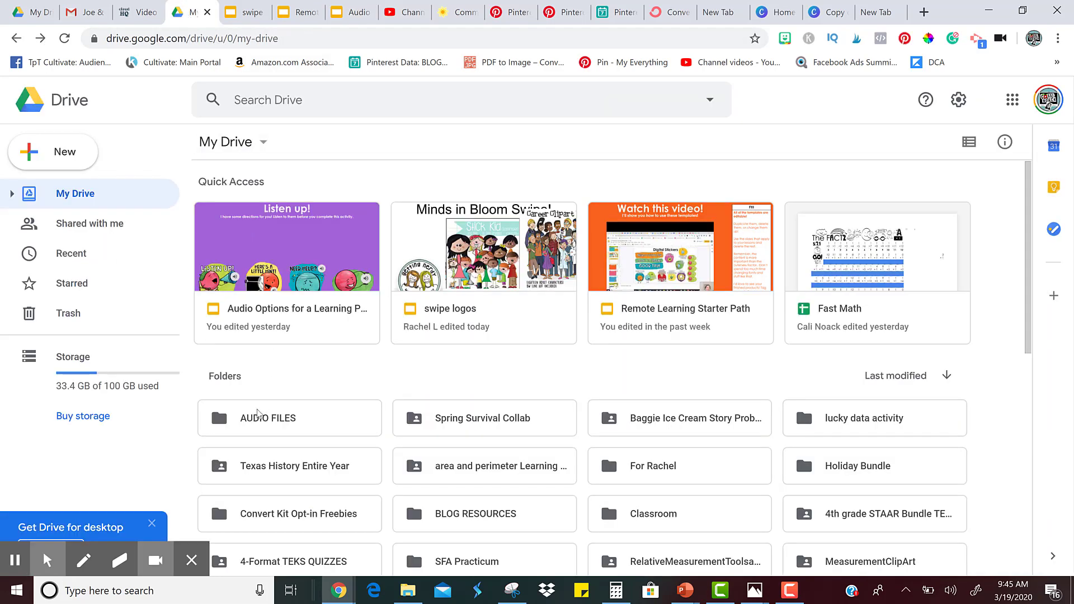
double_click(259, 416)
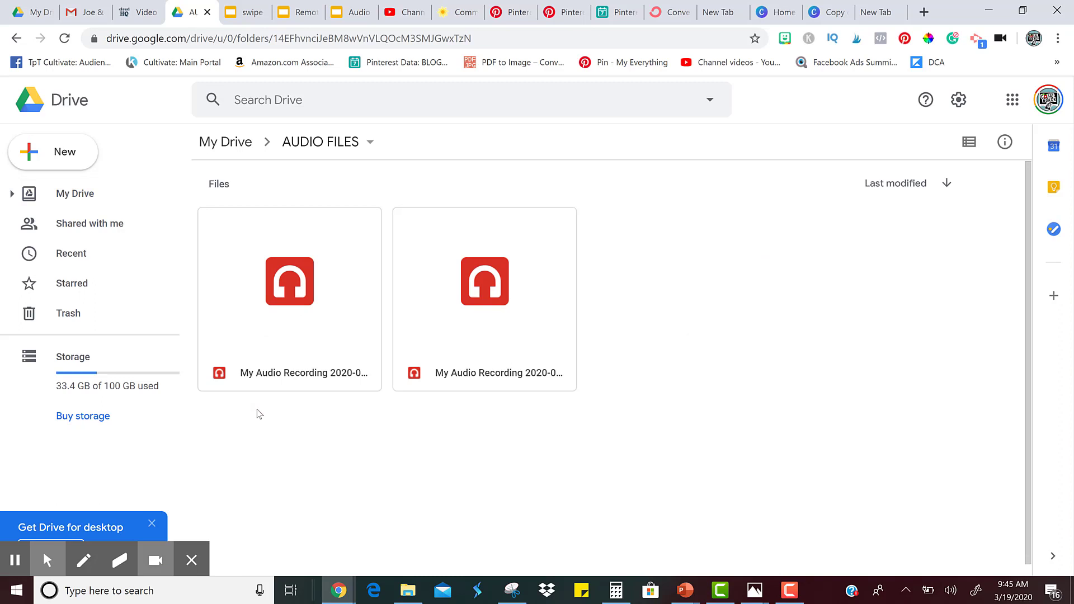
click(295, 324)
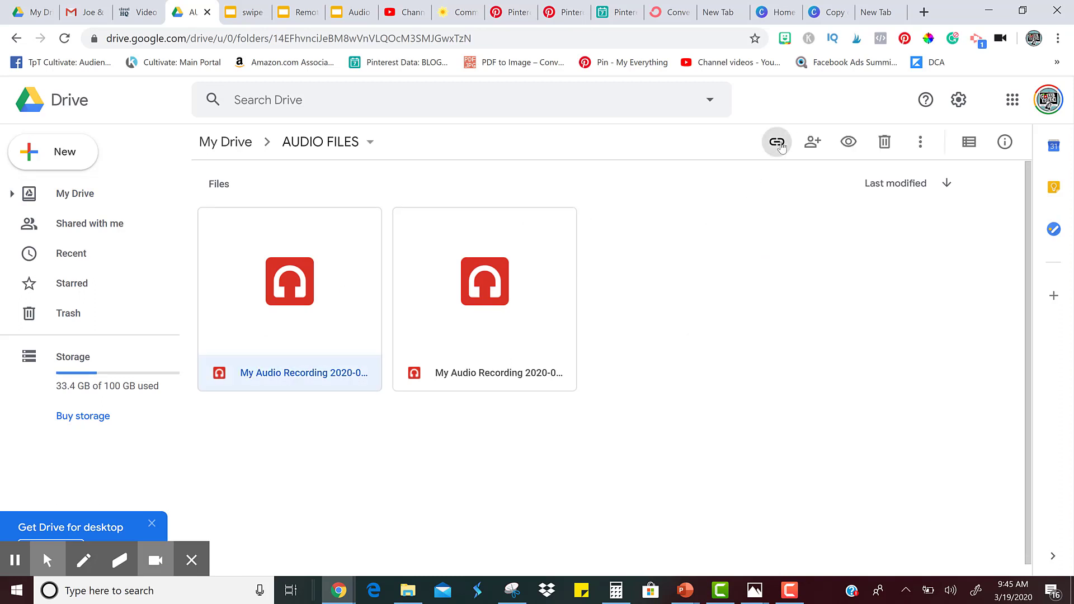
click(779, 144)
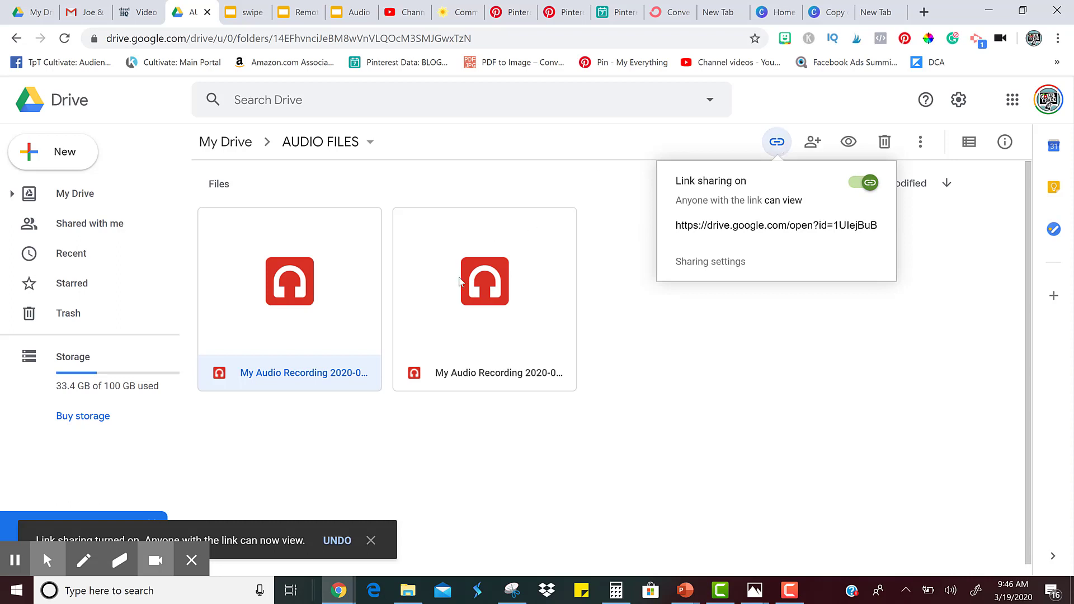
click(460, 281)
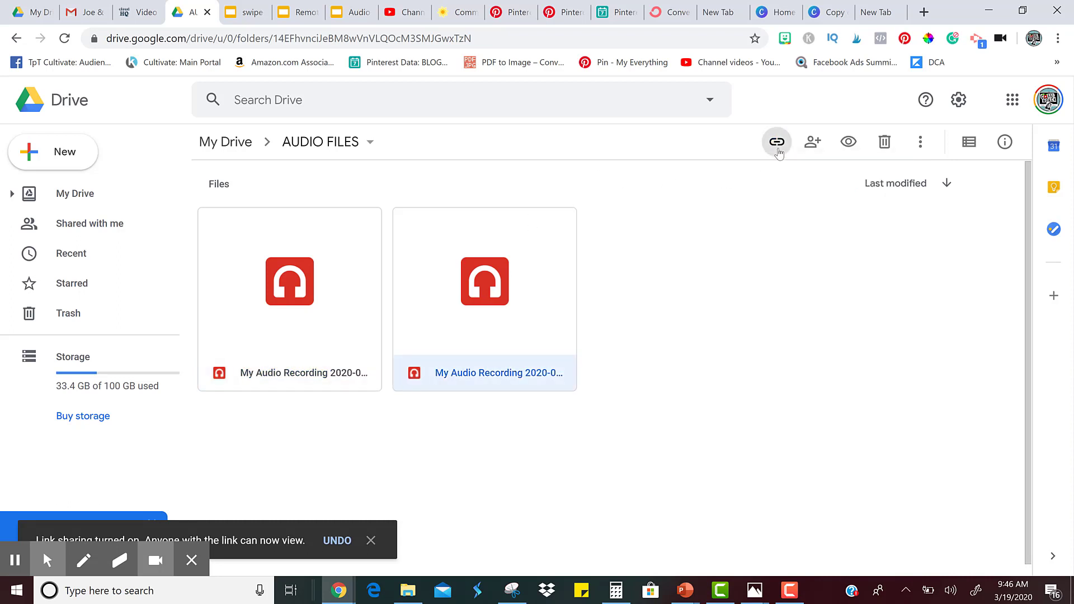
click(777, 149)
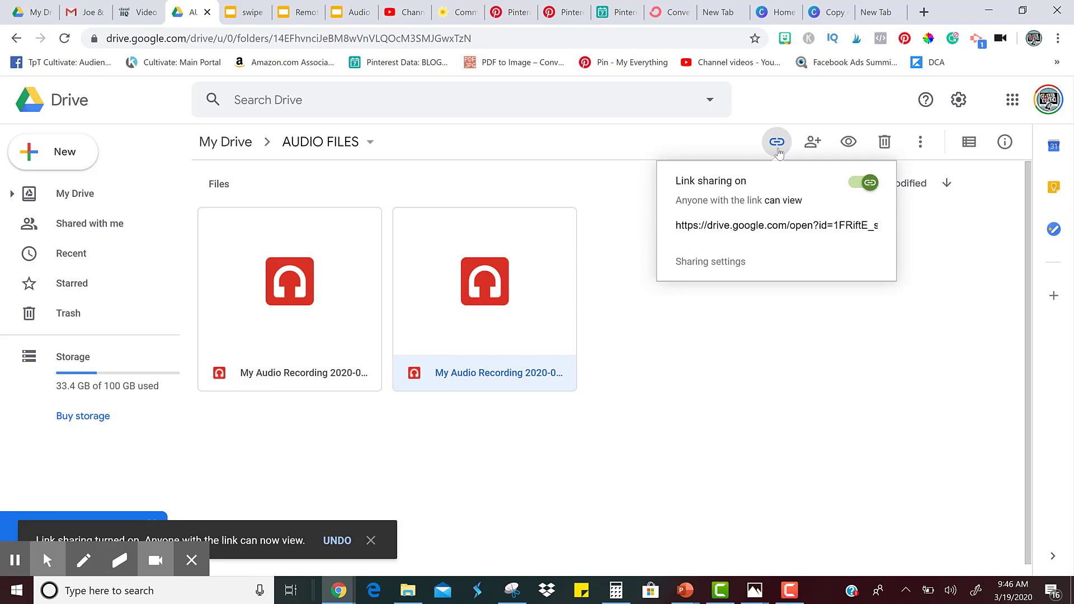
key(Left)
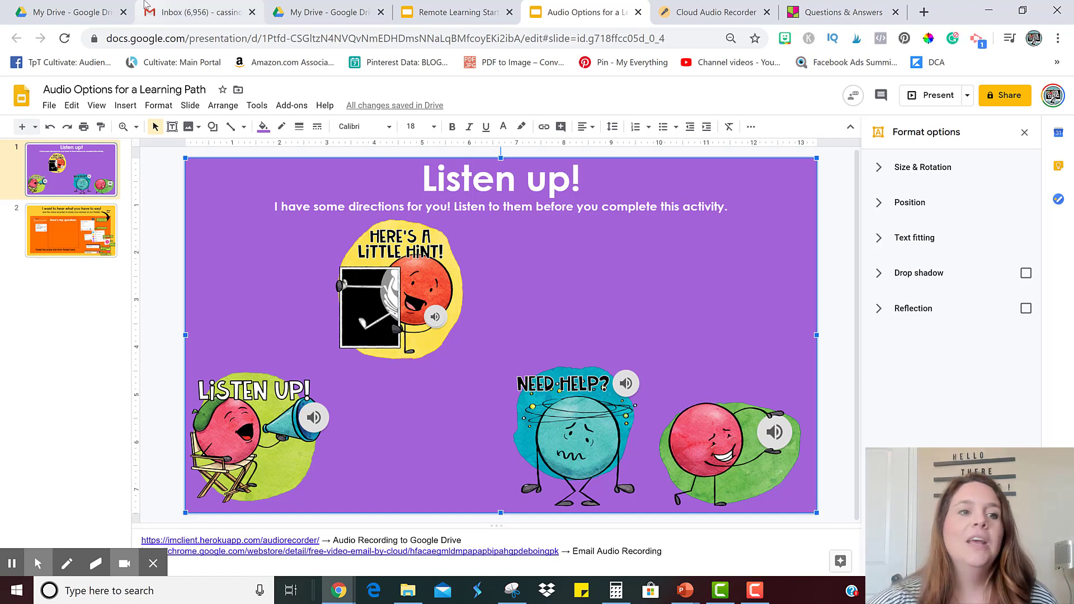
Step: Go to slide 2, the Padlet voice-recorder instructions slide
click(65, 212)
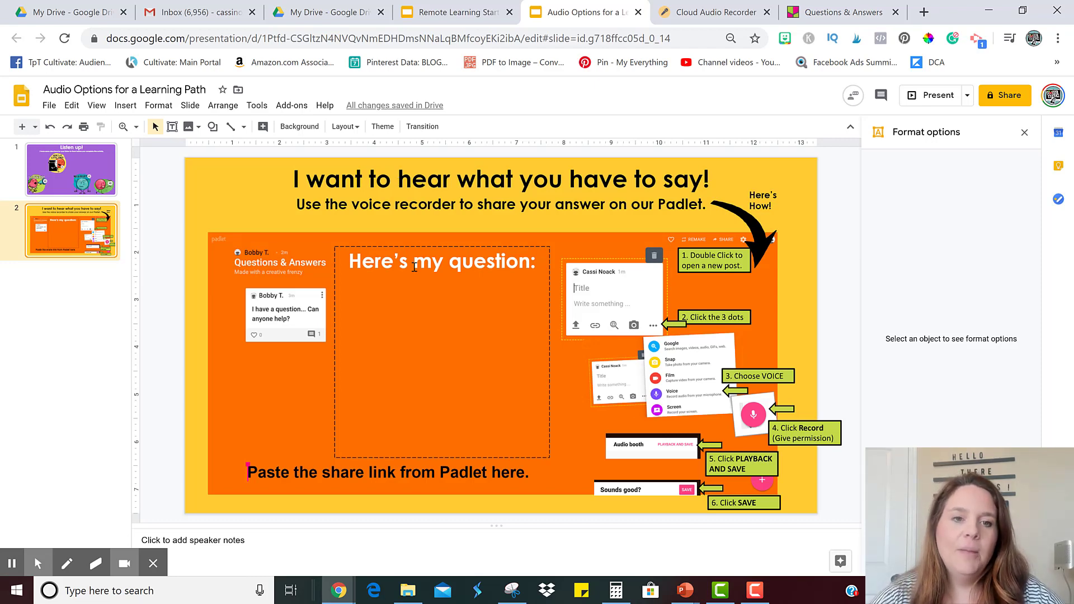
Step: Replace the question with 'What's your favorite food and why?' and check the Padlet board
triple_click(415, 267)
text(Wha)
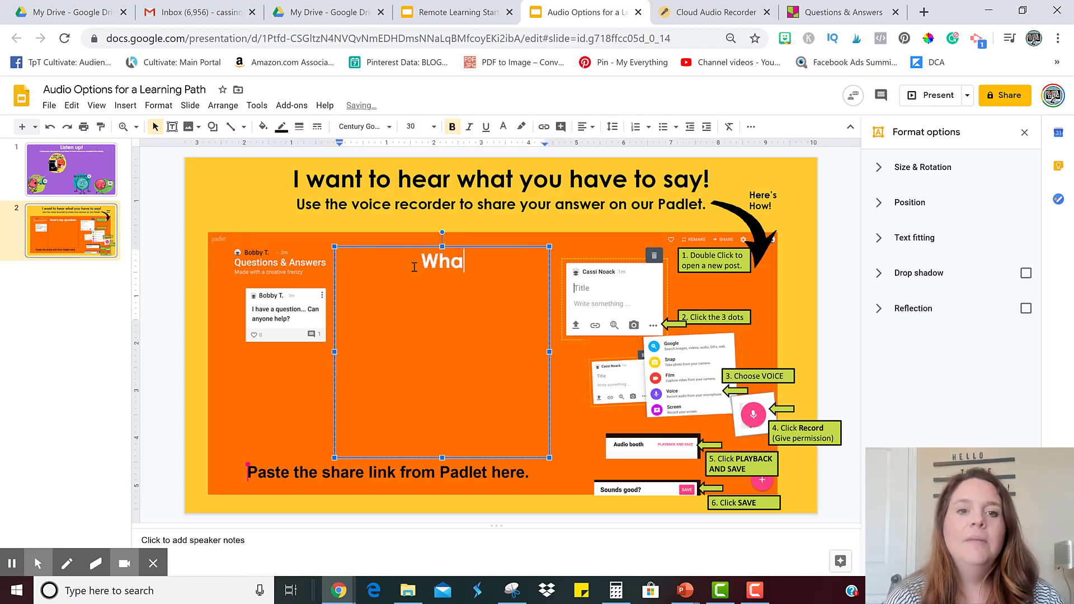
text(t's your fa)
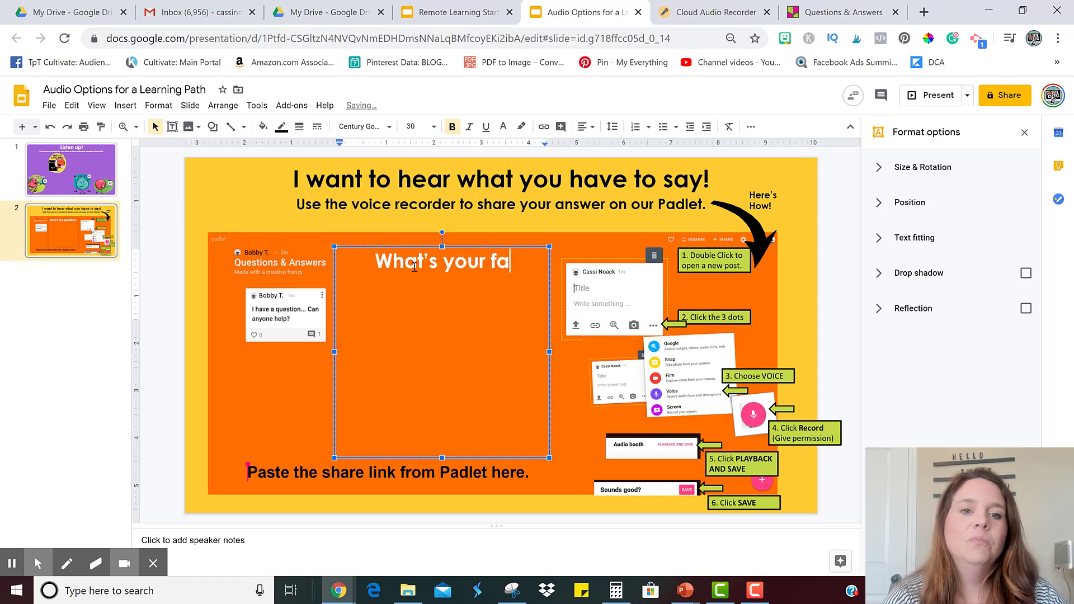
text(vorite food)
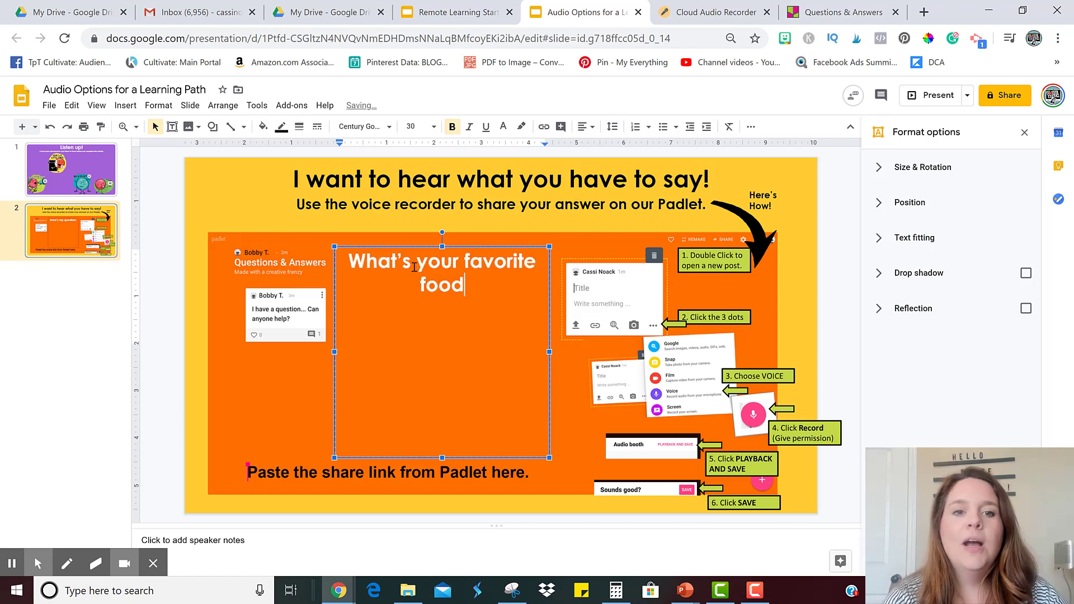
text( and why?)
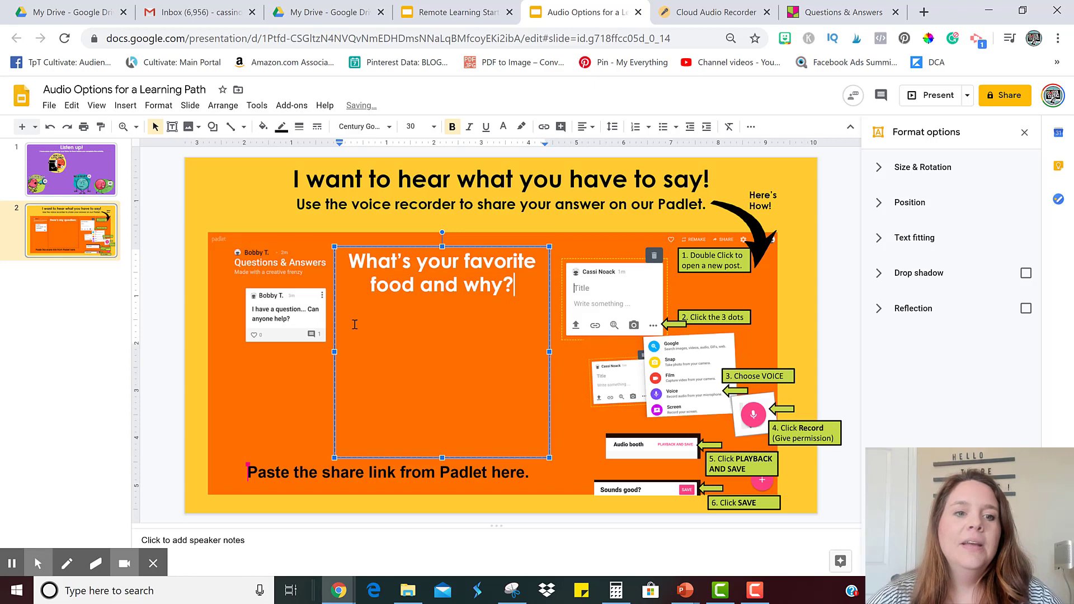
click(298, 388)
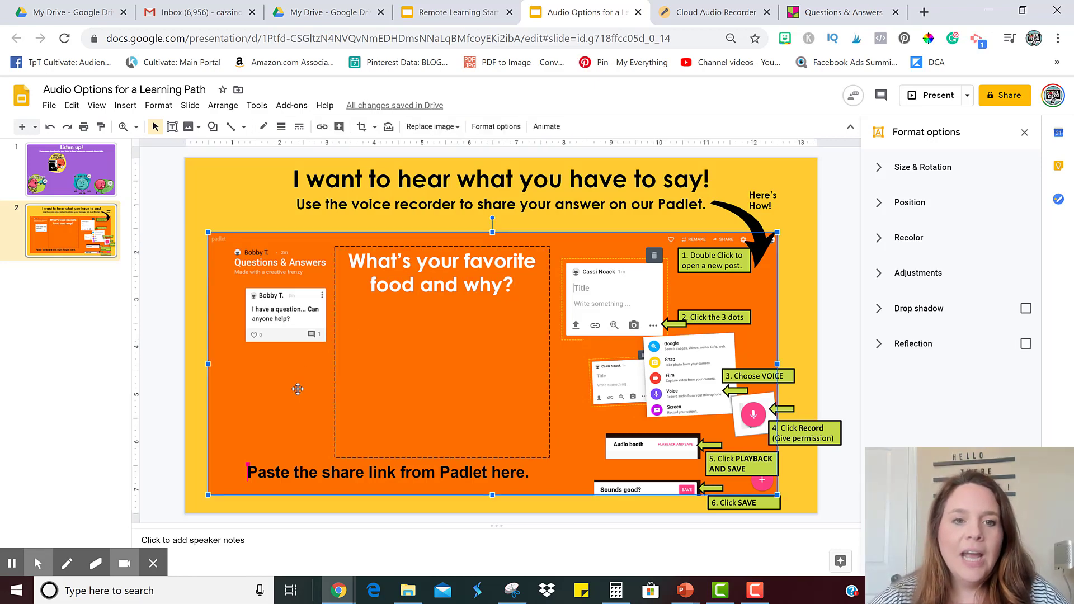
click(828, 14)
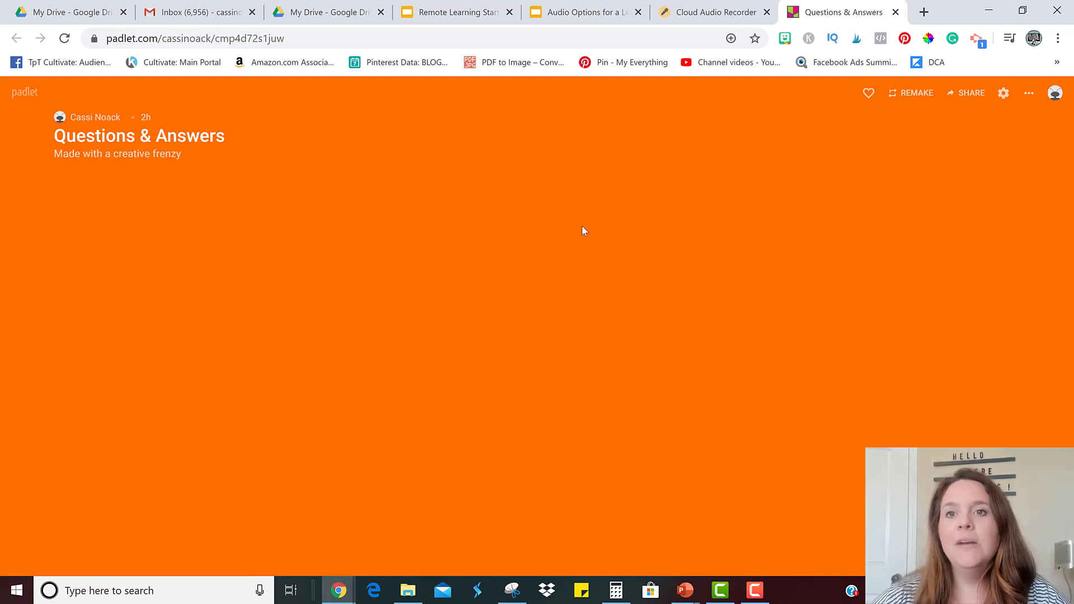
click(554, 14)
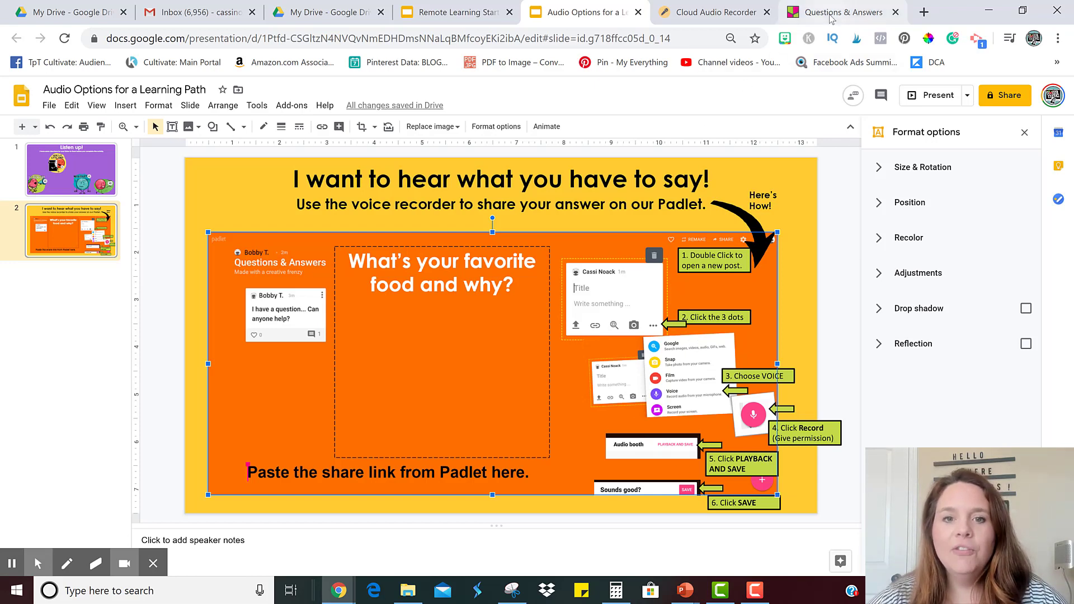
Step: Bring up the Questions & Answers Padlet board
click(832, 16)
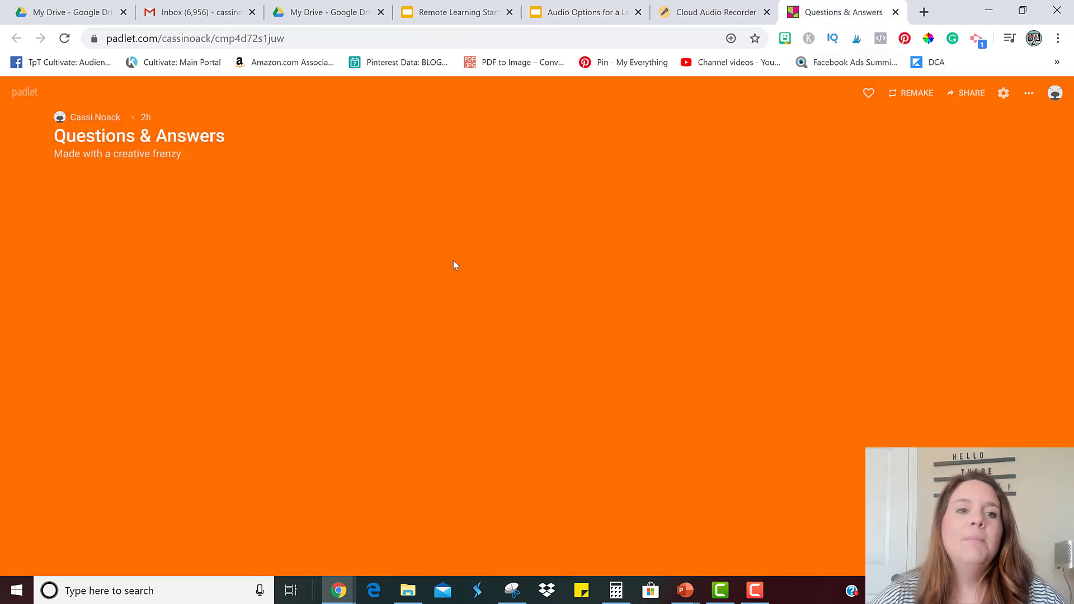
Step: Add a new Padlet post with a 6-second voice recording and play it back
double_click(259, 253)
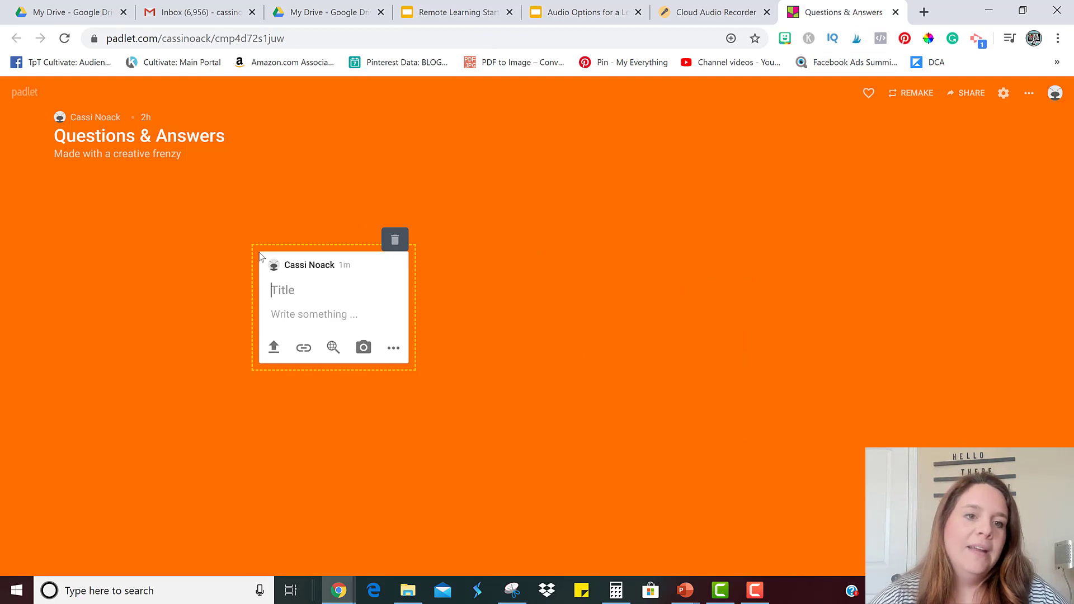
click(393, 350)
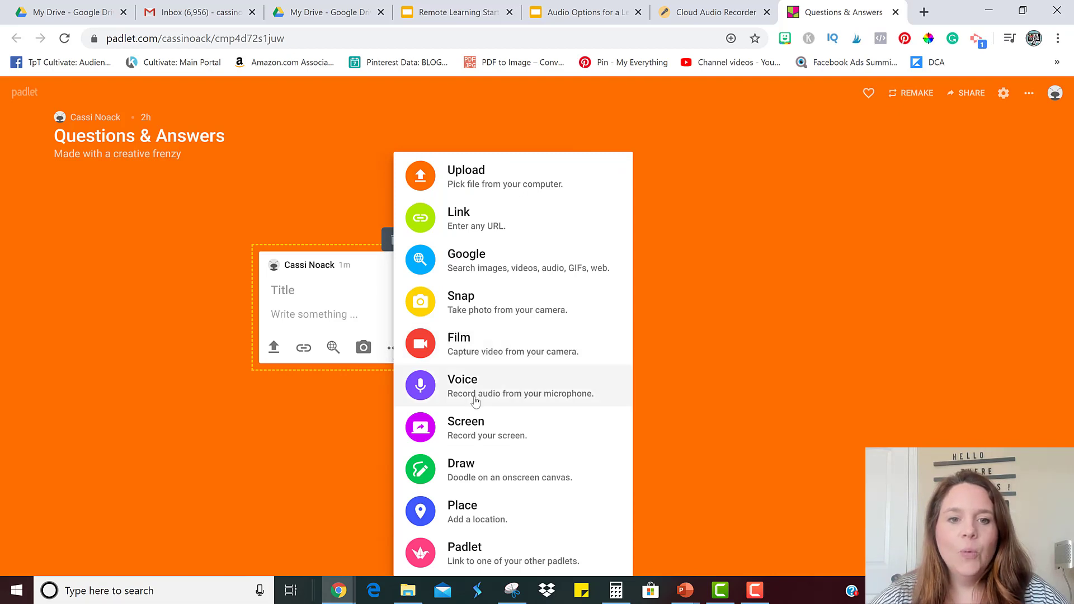
click(475, 402)
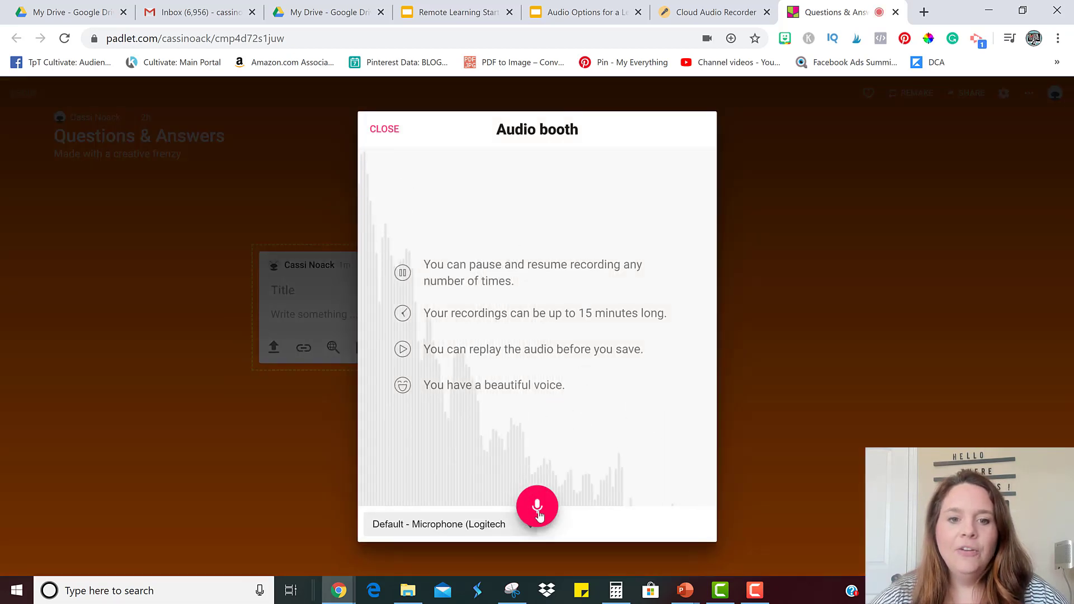
click(539, 513)
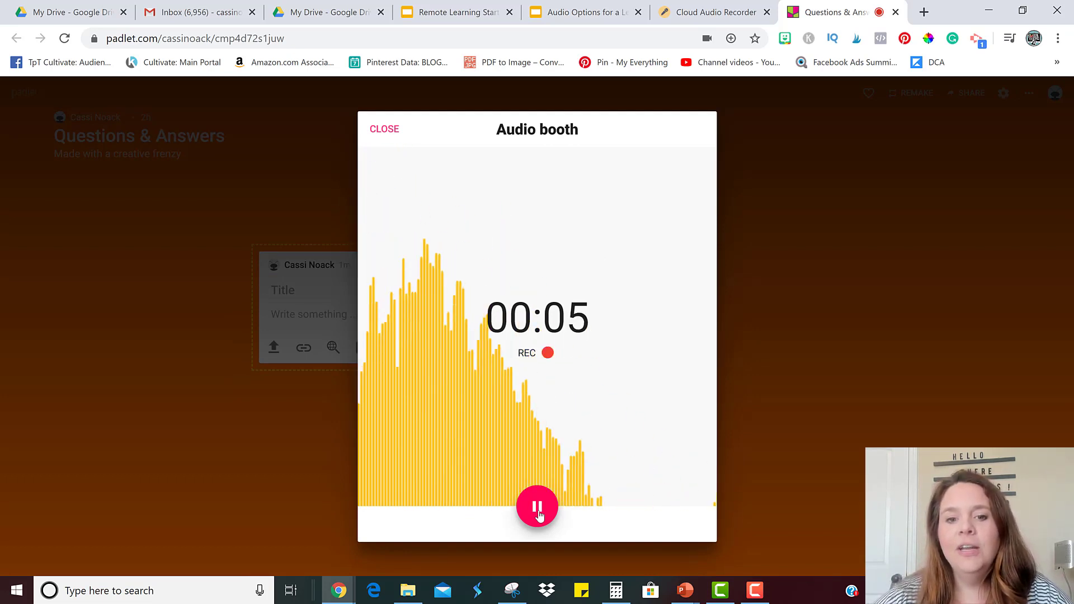
click(538, 508)
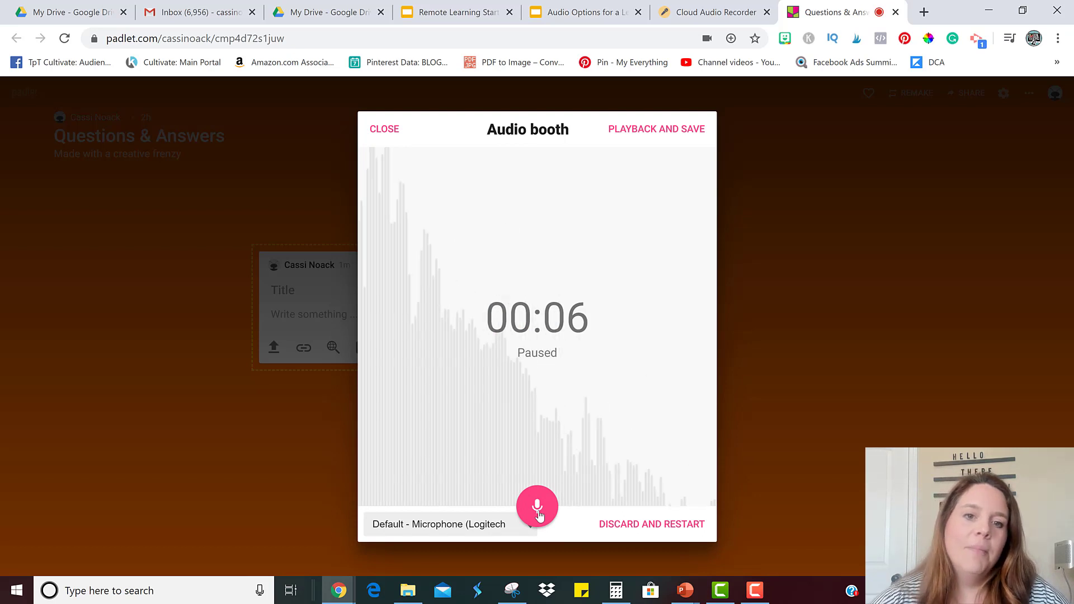
click(640, 134)
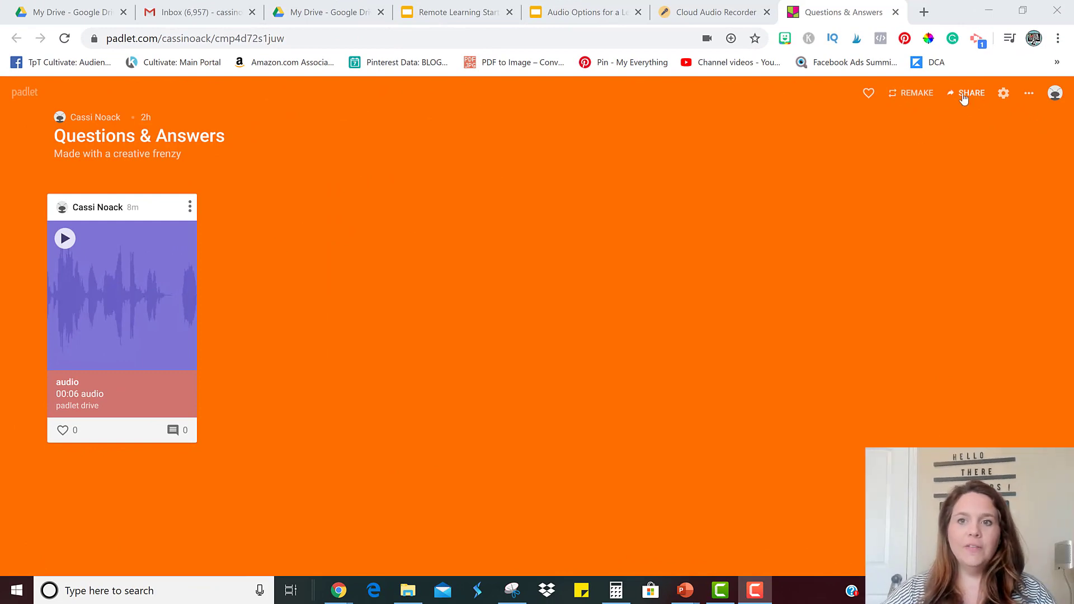
Step: Copy the padlet's share link to the clipboard
click(969, 96)
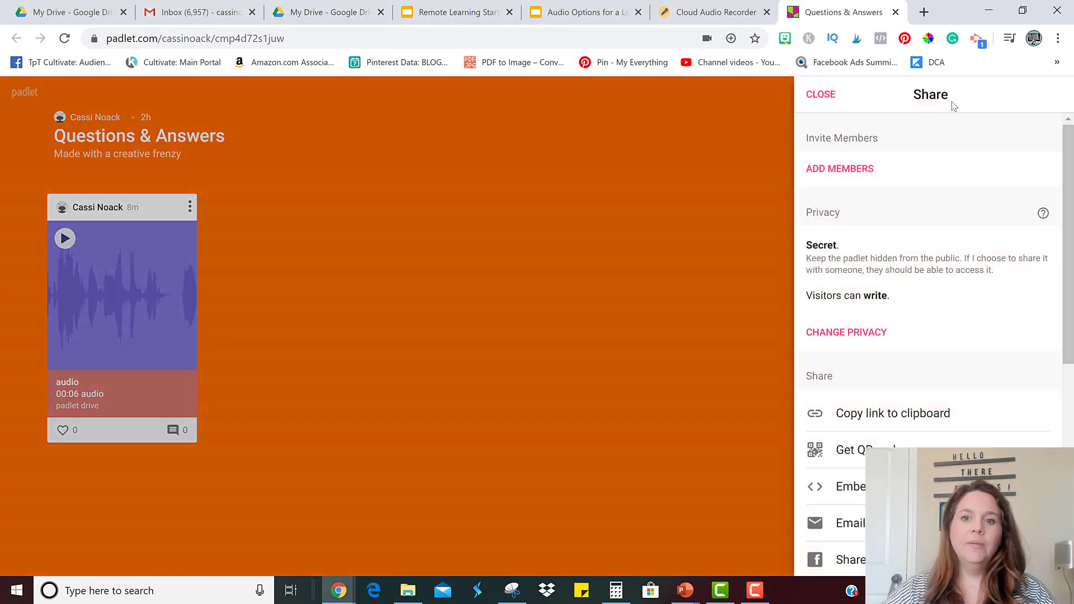
click(864, 423)
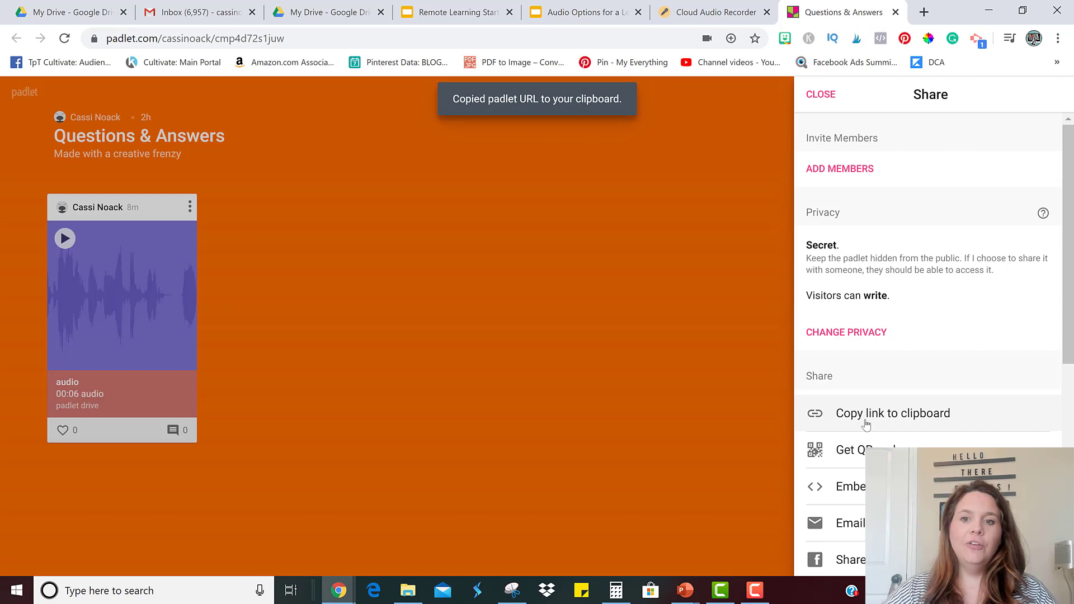
click(473, 17)
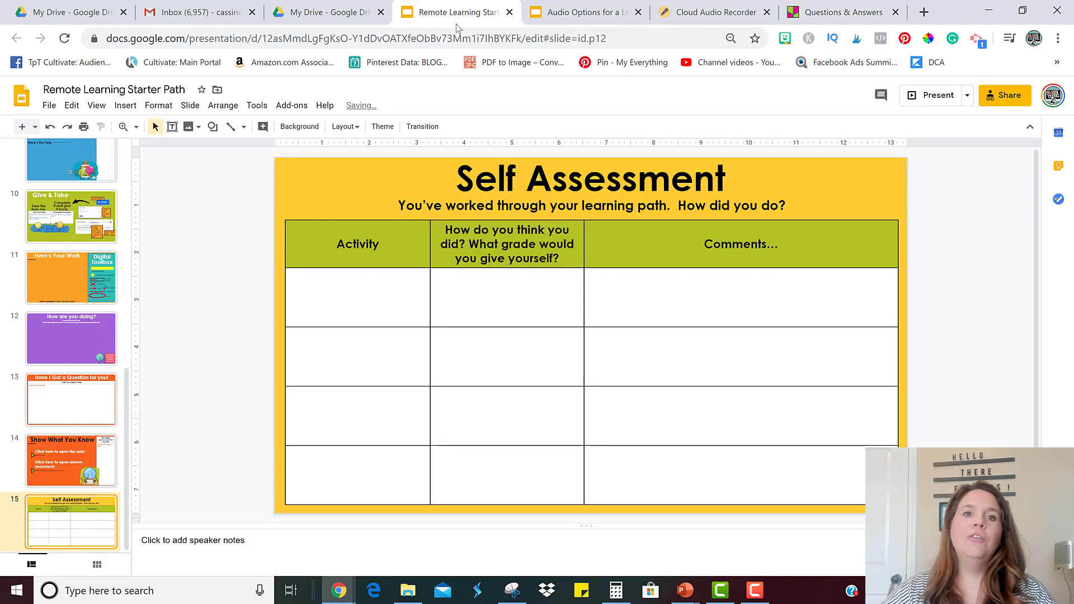
Step: On slide 2 of the Audio Options deck, paste the Padlet link and make it a hyperlink
click(565, 12)
click(92, 237)
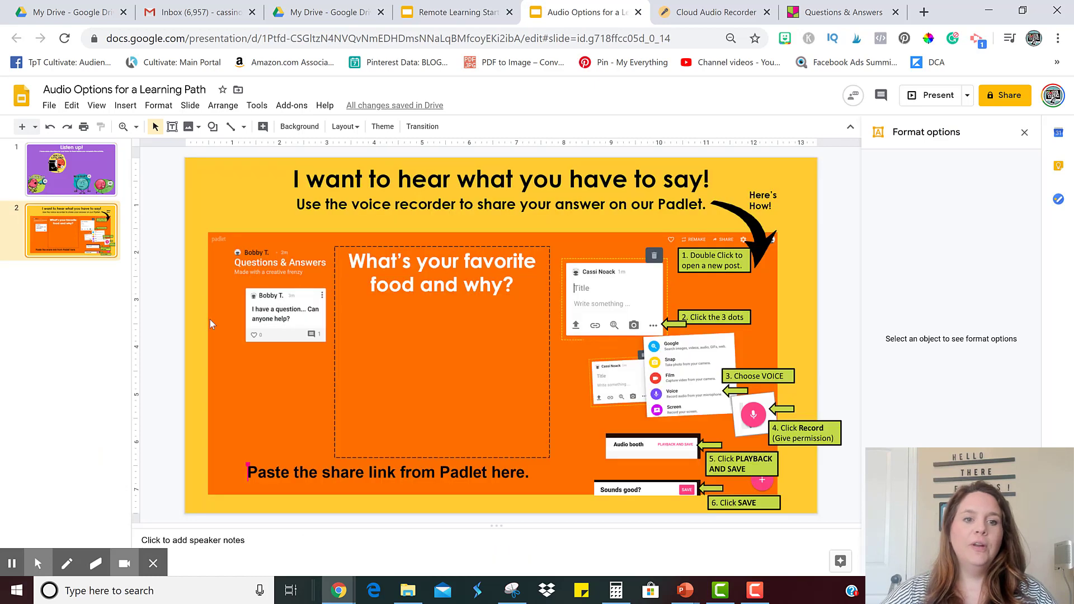
triple_click(319, 469)
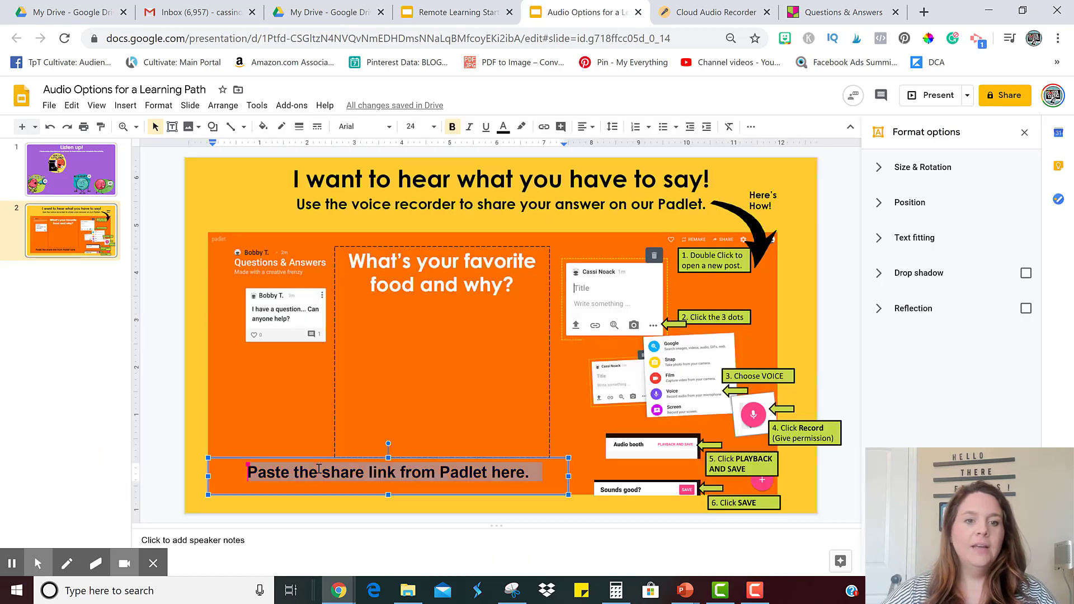
key(ctrl+v)
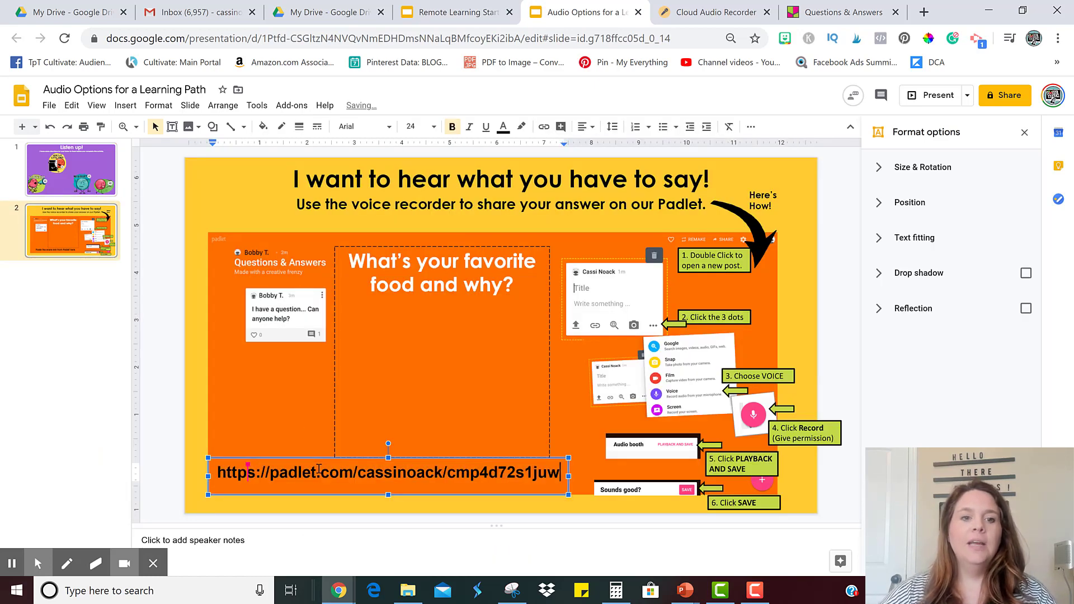
triple_click(319, 468)
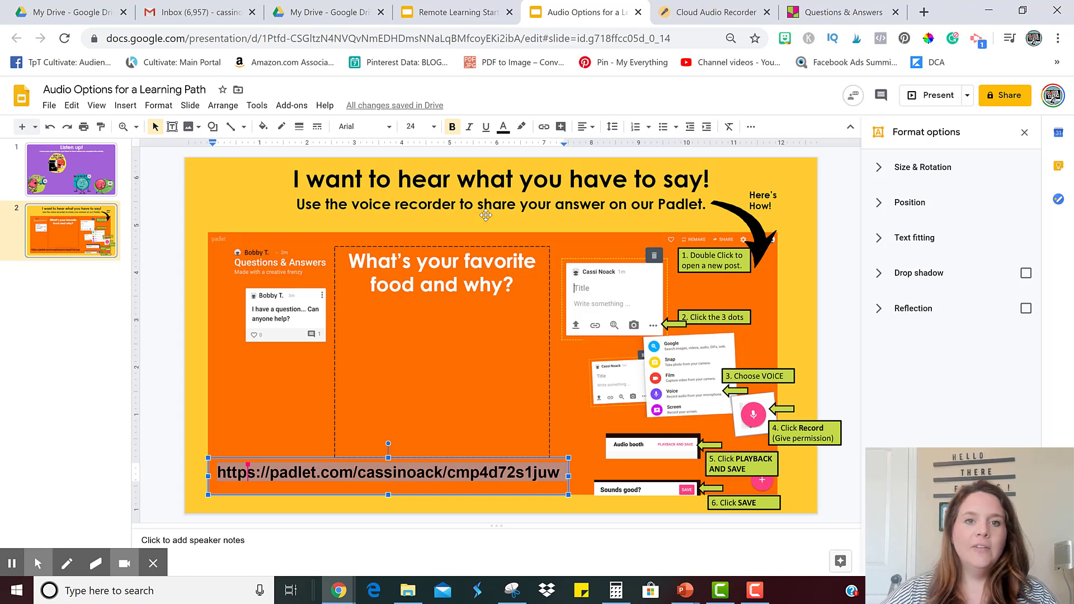
click(544, 127)
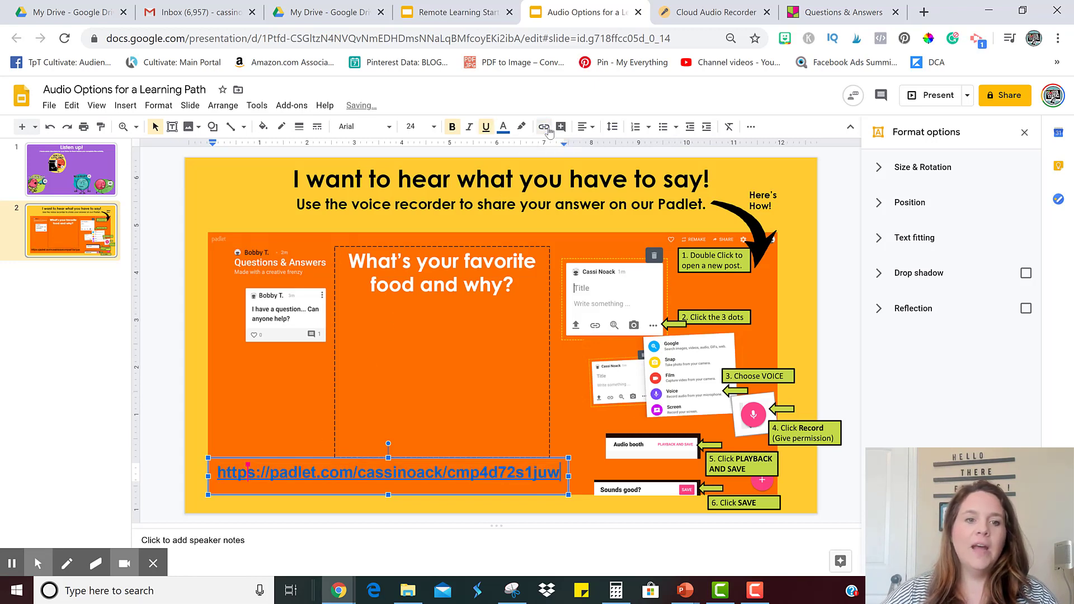
click(171, 385)
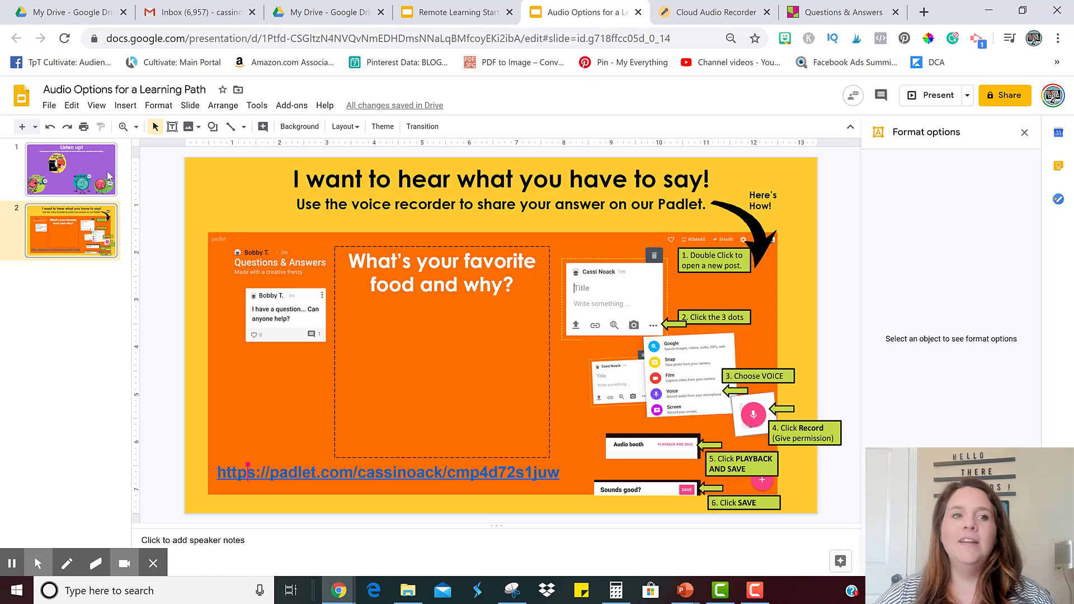
Step: Paste the Listen up! and voice-response slides after Self Assessment in the Remote Learning Starter Path deck
click(87, 173)
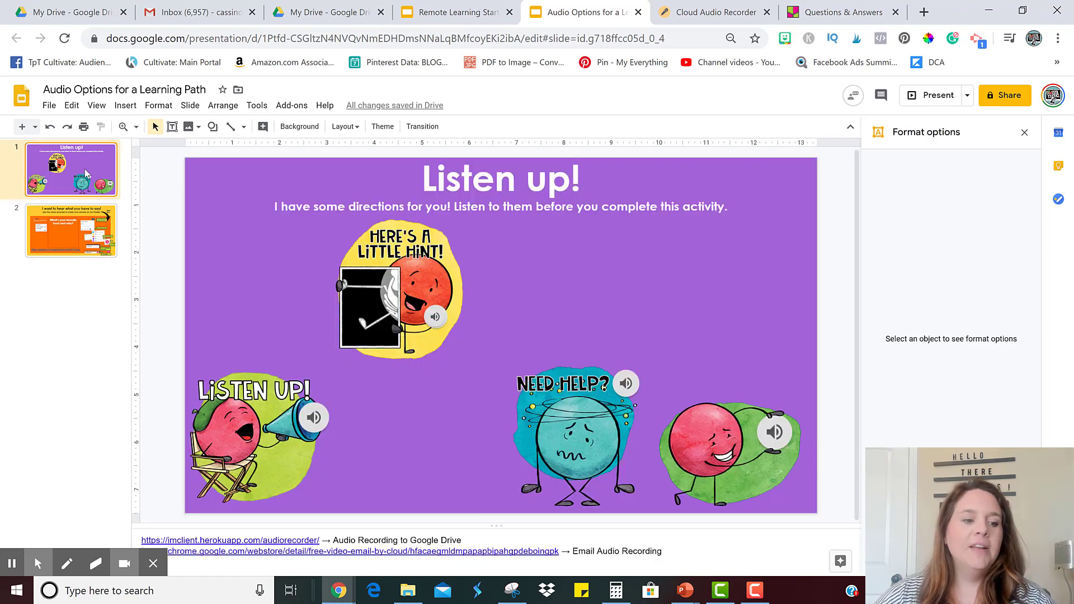
click(56, 239)
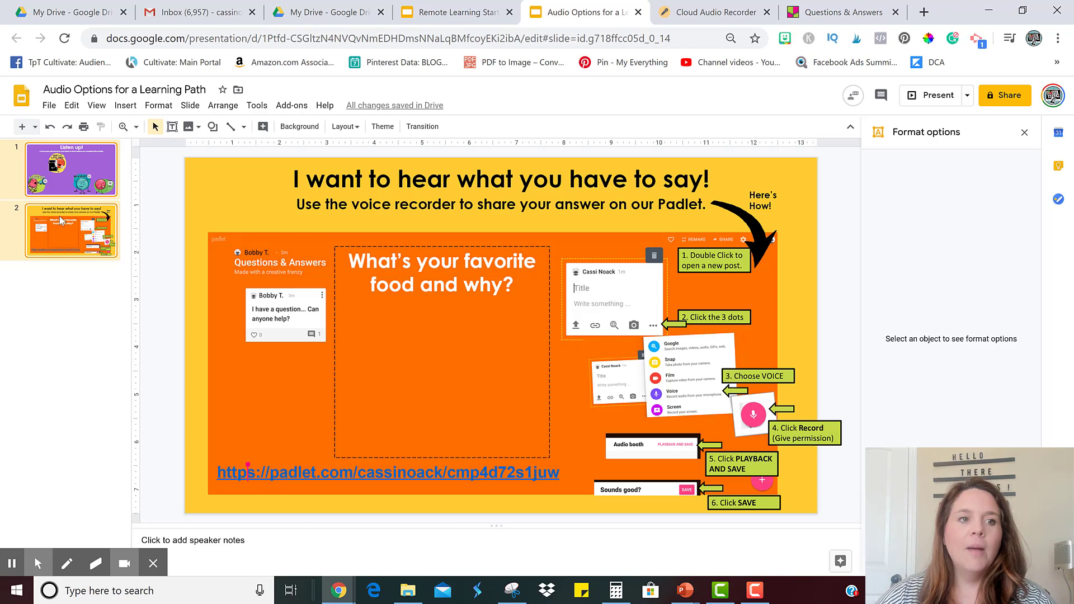
click(448, 12)
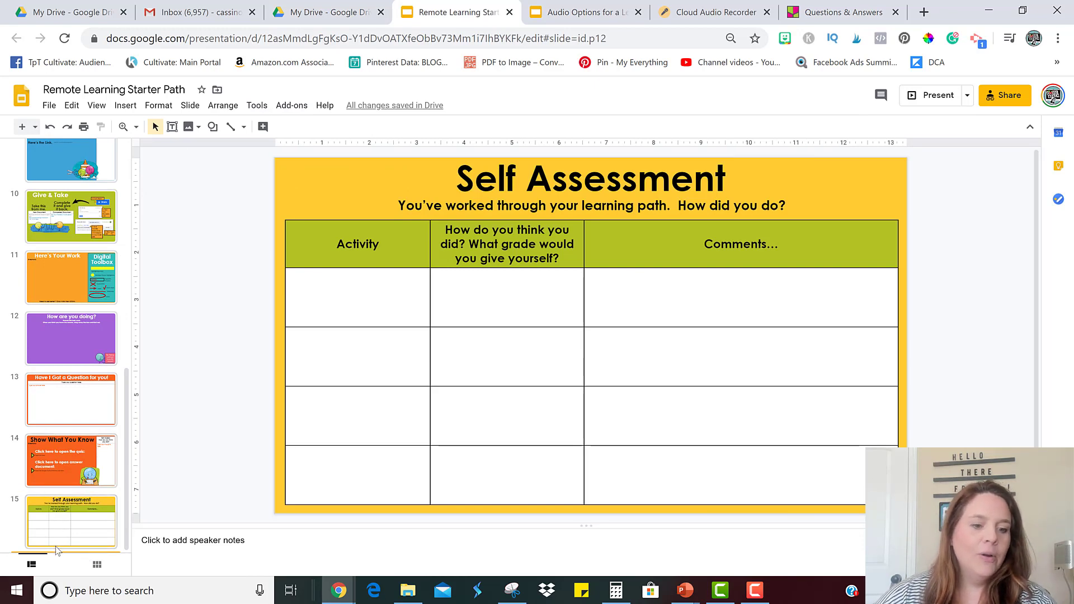
key(ctrl+v)
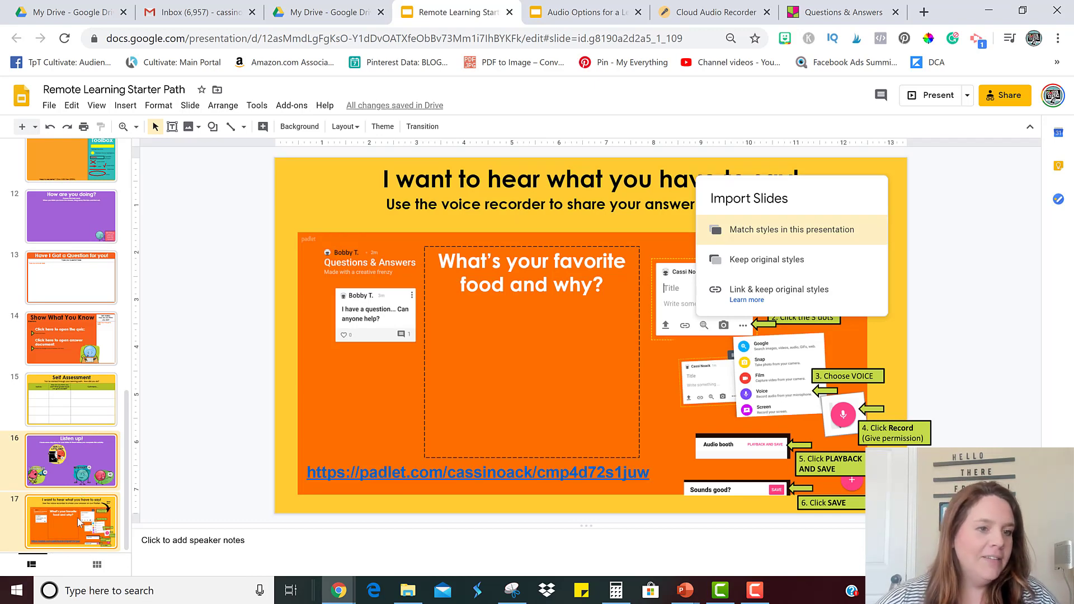
click(80, 477)
click(566, 13)
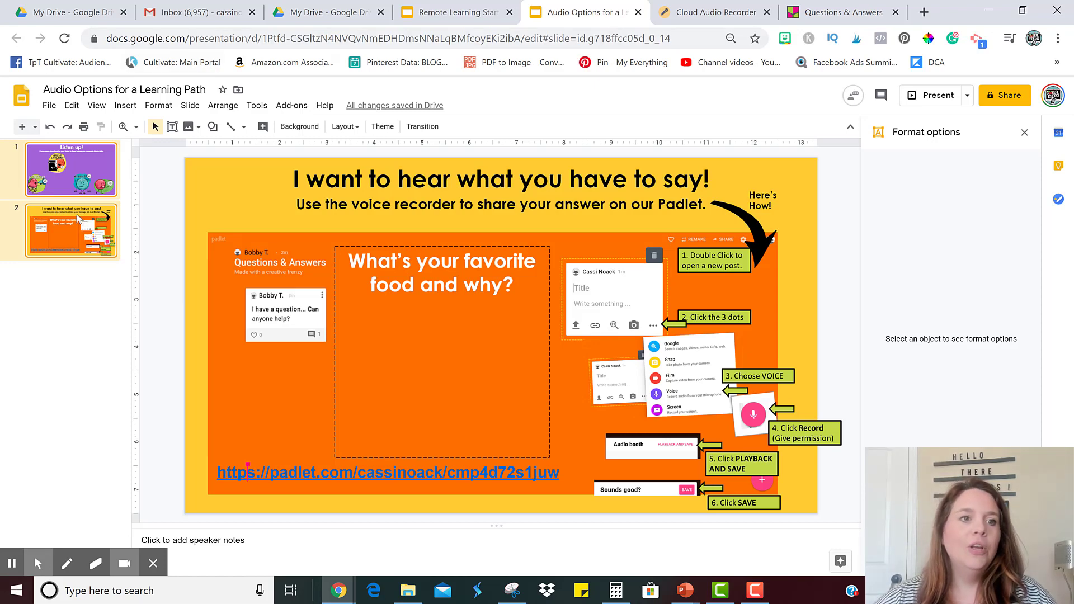
Step: Follow the Chrome Web Store link in the Listen up! slide's speaker notes
click(78, 171)
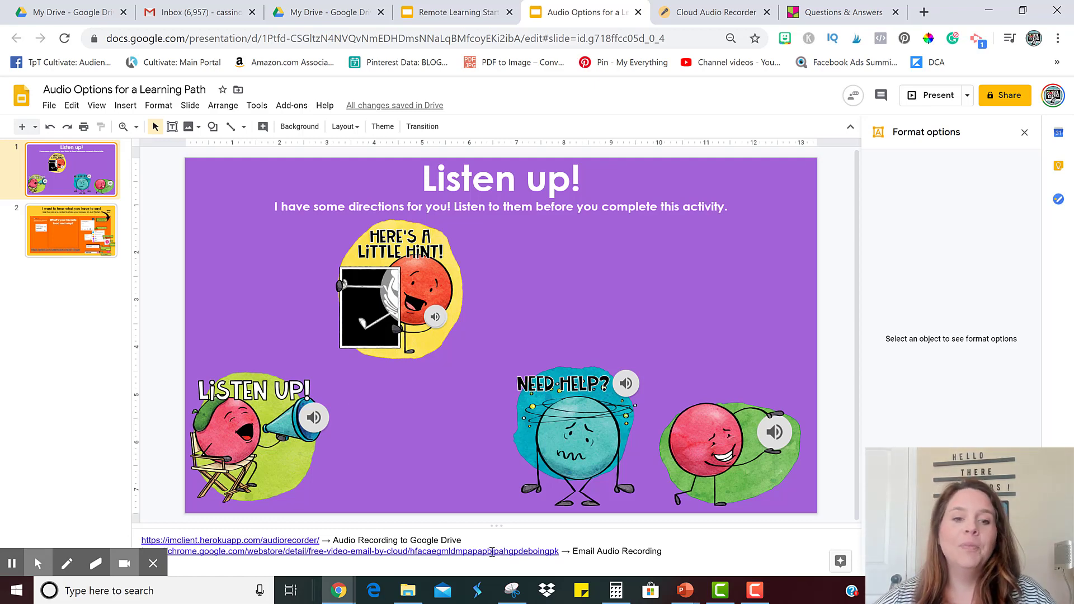
click(492, 552)
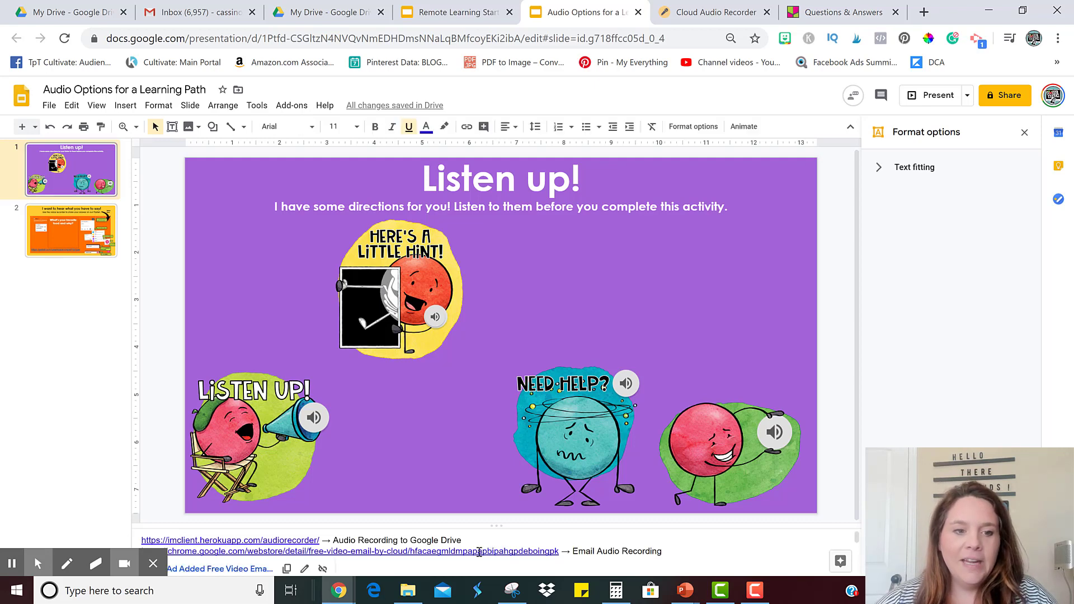
click(242, 569)
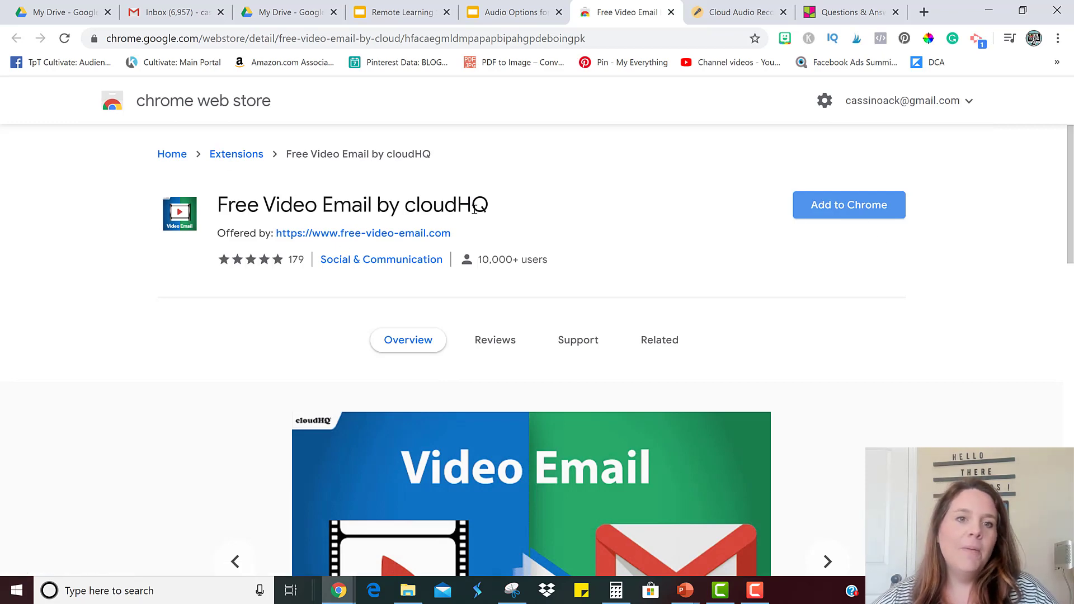
Step: Add the Free Video Email by cloudHQ extension to Chrome and confirm its permissions
click(862, 216)
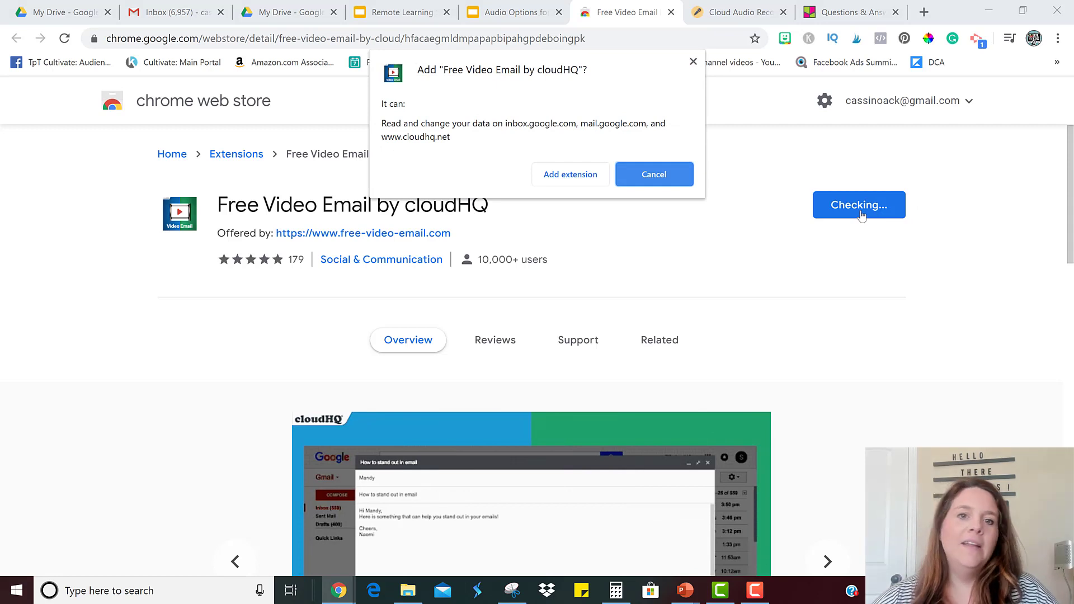
click(561, 179)
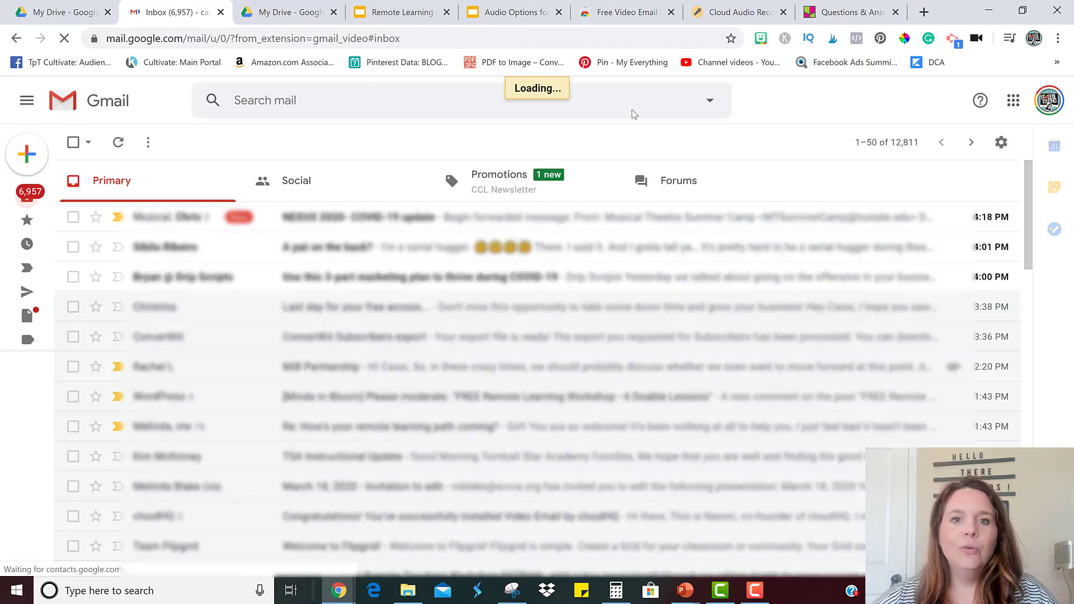
Step: Compose a new Gmail message and launch the cloudHQ Record and Send Video Email recorder
click(641, 180)
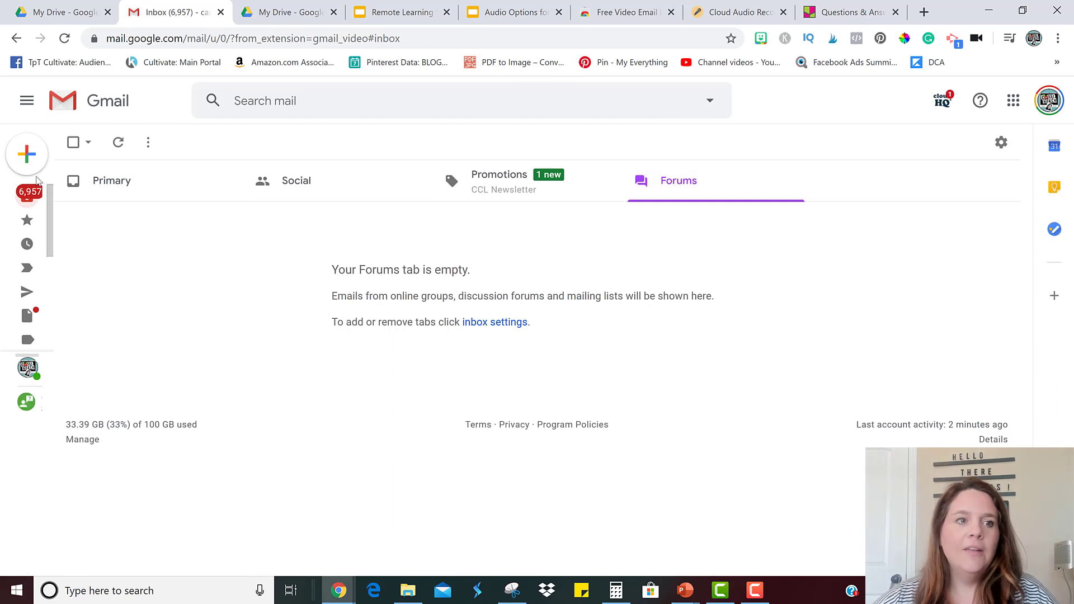
click(27, 157)
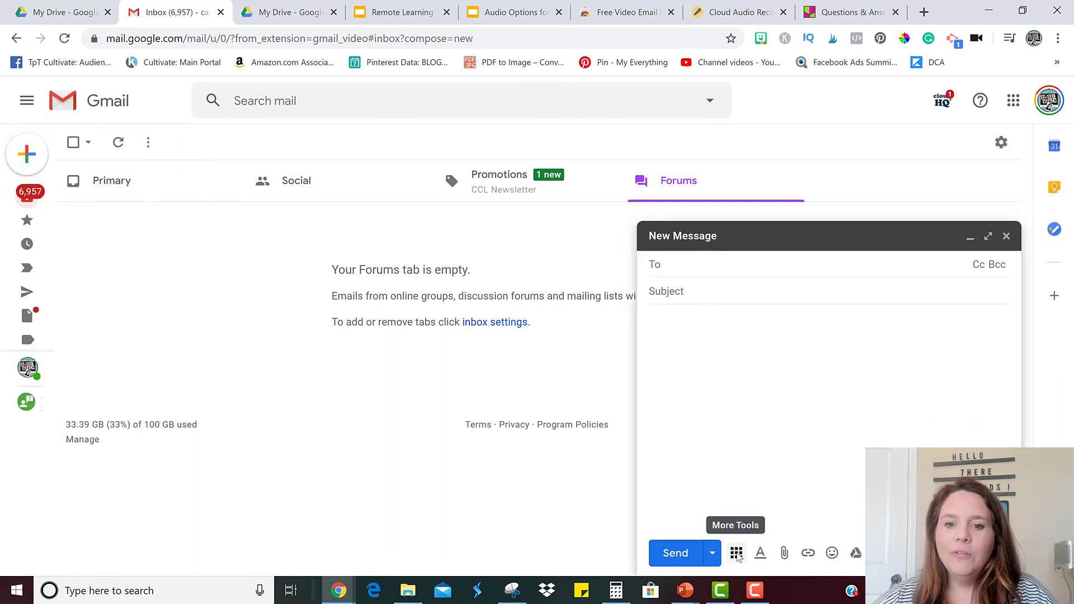
click(737, 553)
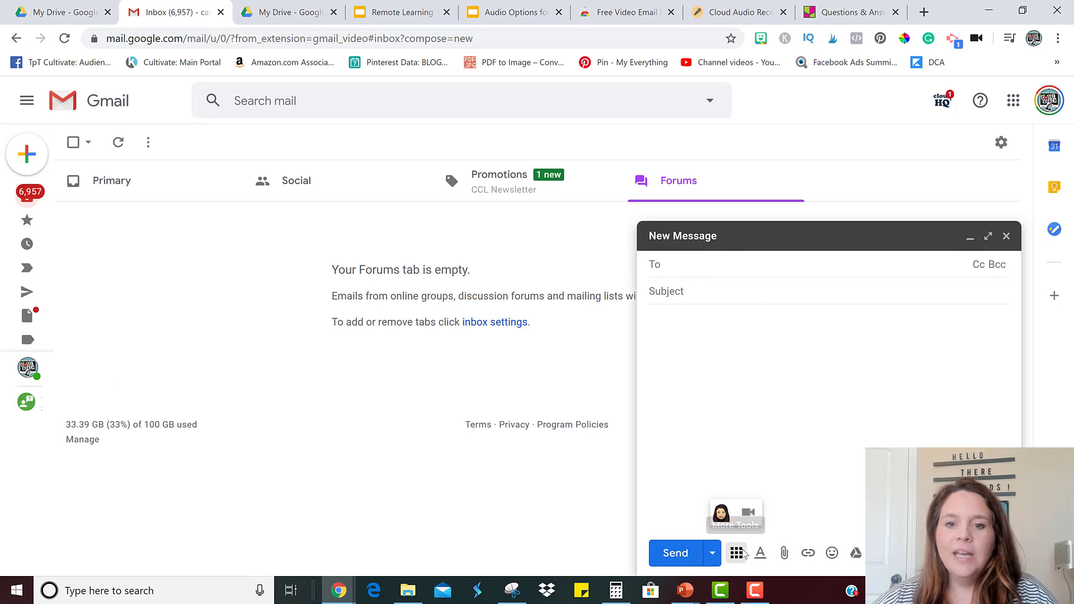
click(749, 513)
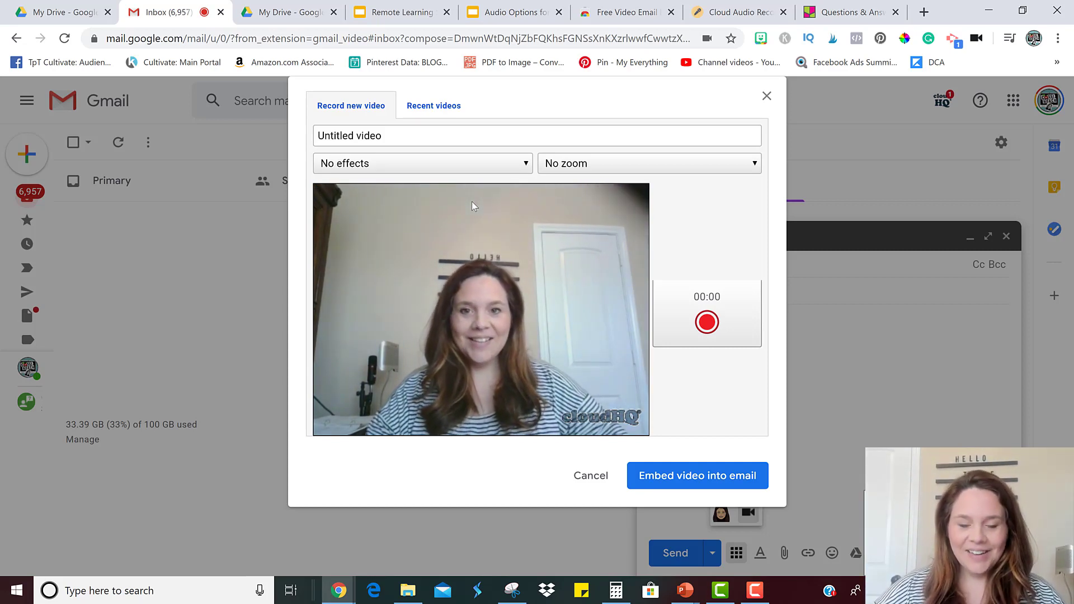
Step: Record a short webcam clip with cloudHQ and embed it in the draft body
click(707, 323)
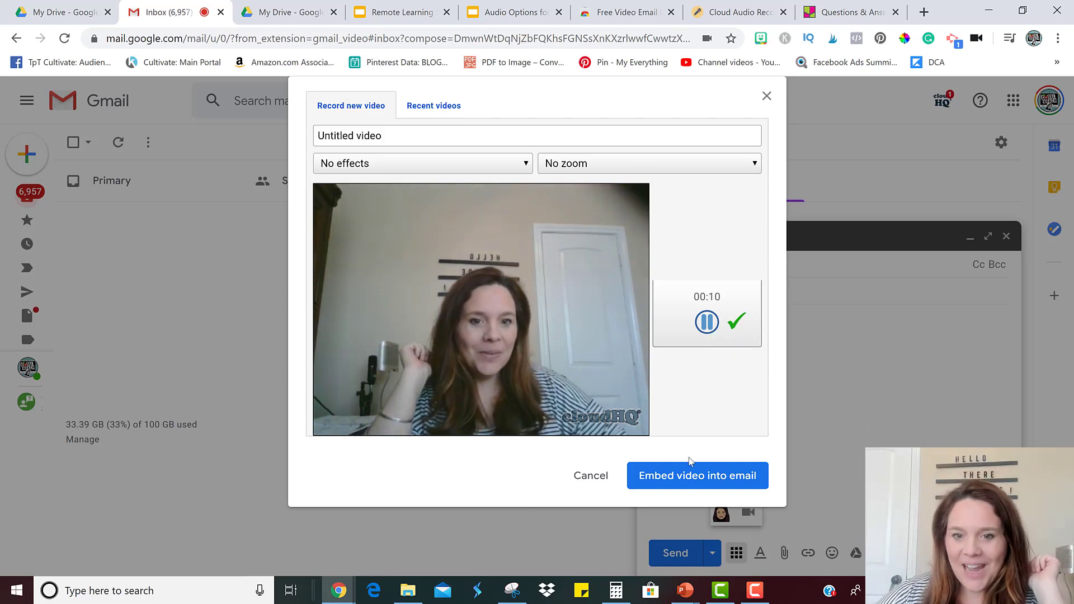
click(674, 477)
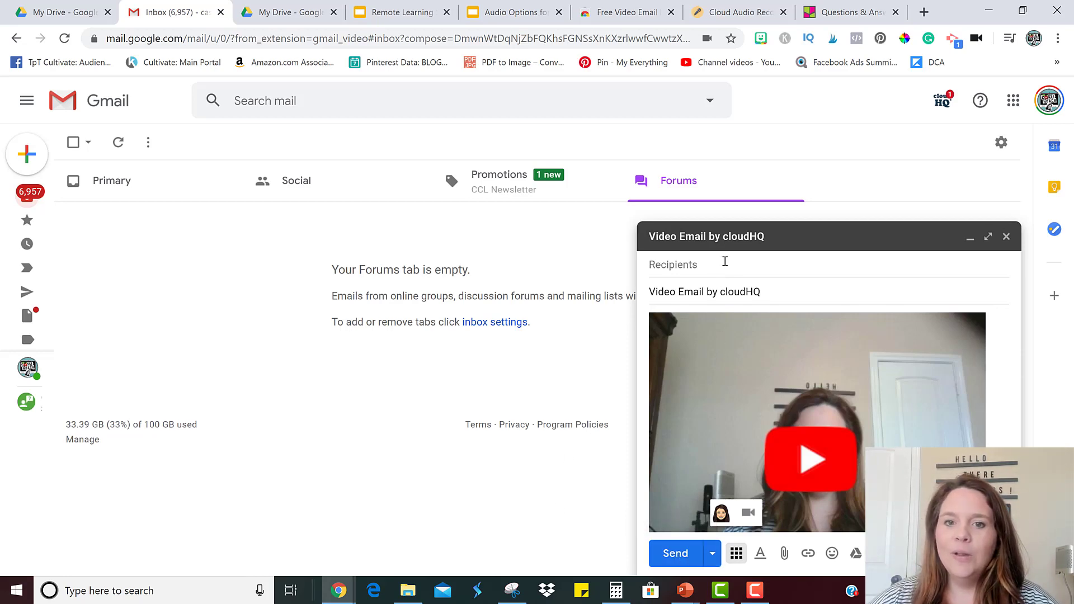
Step: Send the video email to your own address and open it from the Inbox
click(723, 273)
text(cassi)
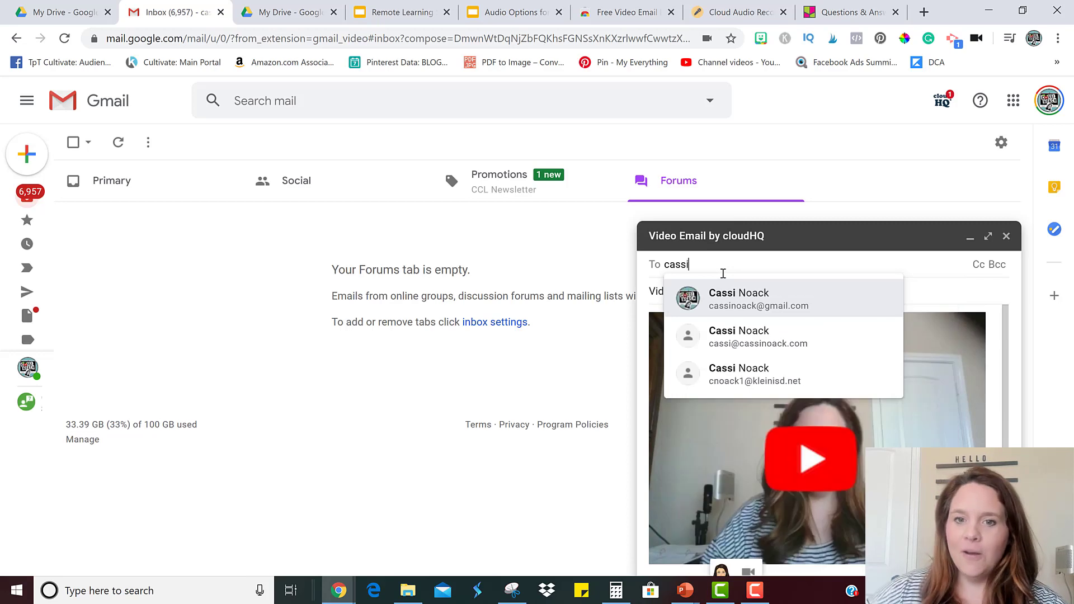
click(736, 307)
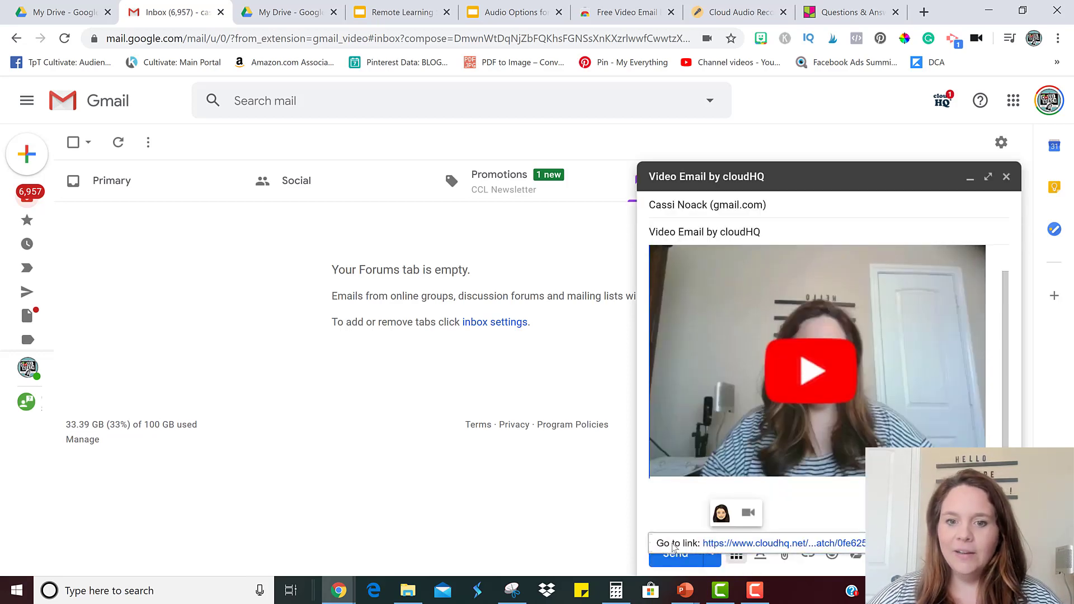
click(677, 566)
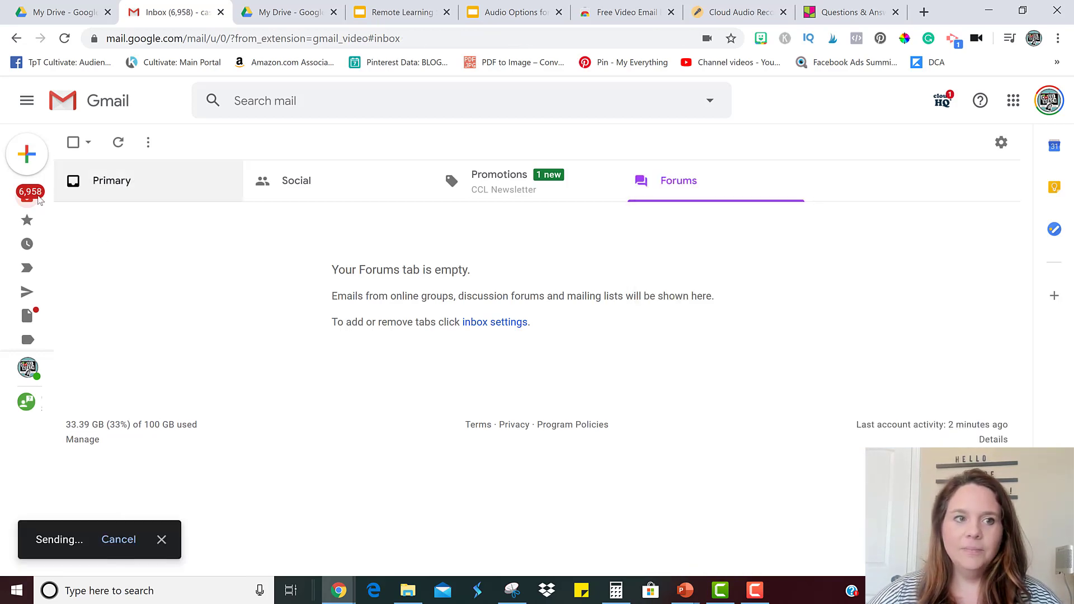
click(33, 197)
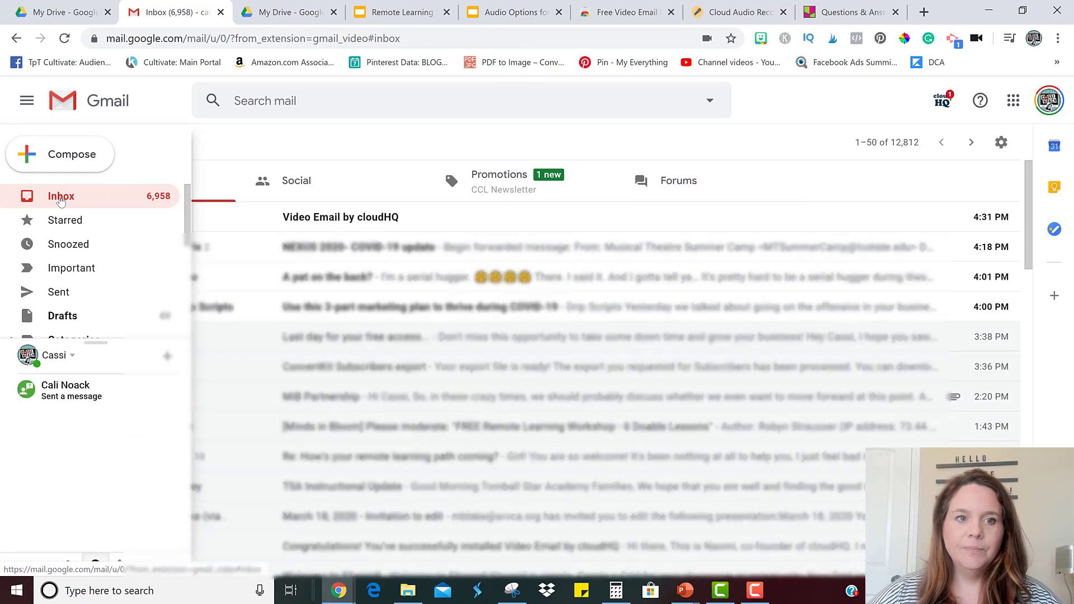
click(344, 224)
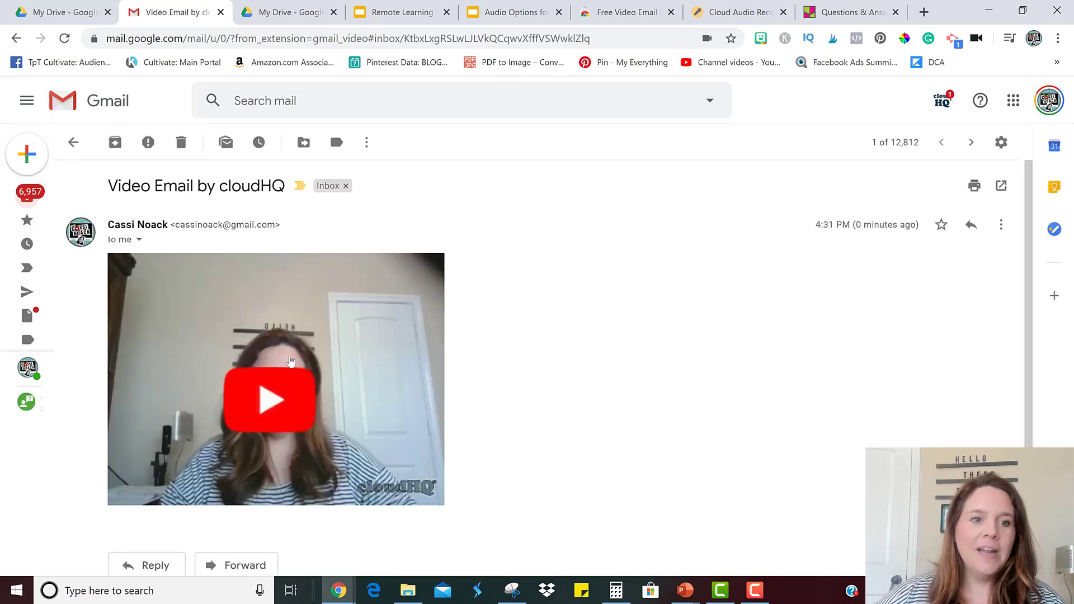
Step: Play and pause the emailed video on its cloudHQ watch page, then return to the Audio Options deck
click(274, 408)
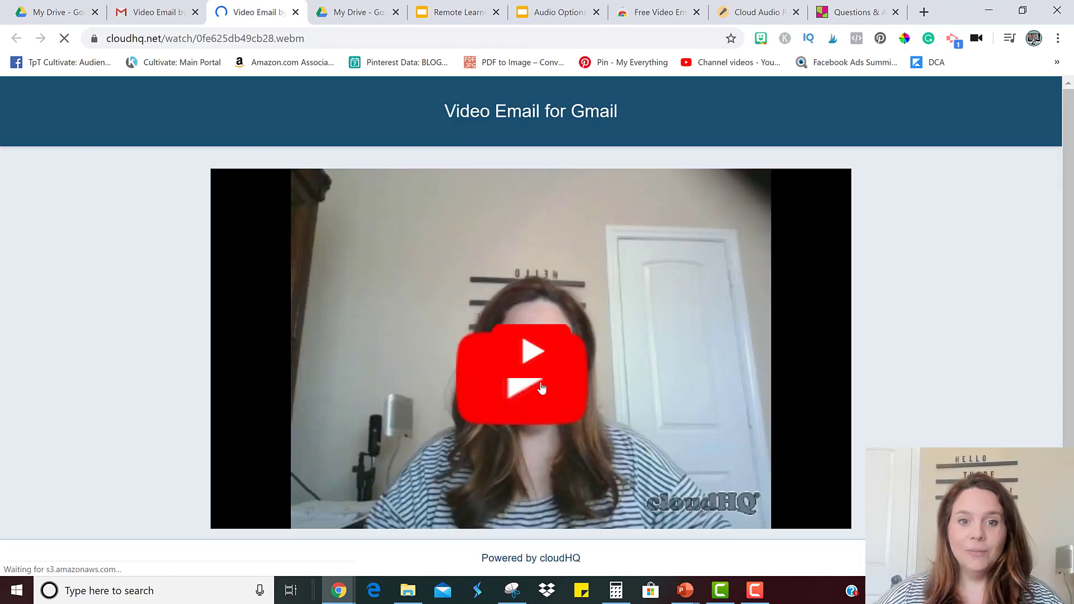
click(535, 350)
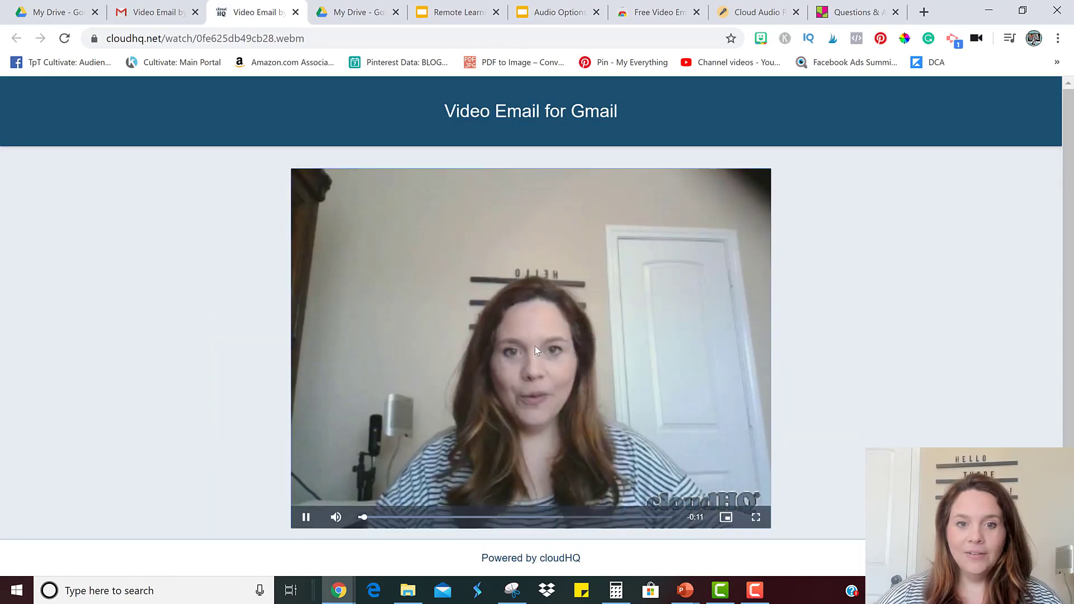
click(306, 517)
click(469, 13)
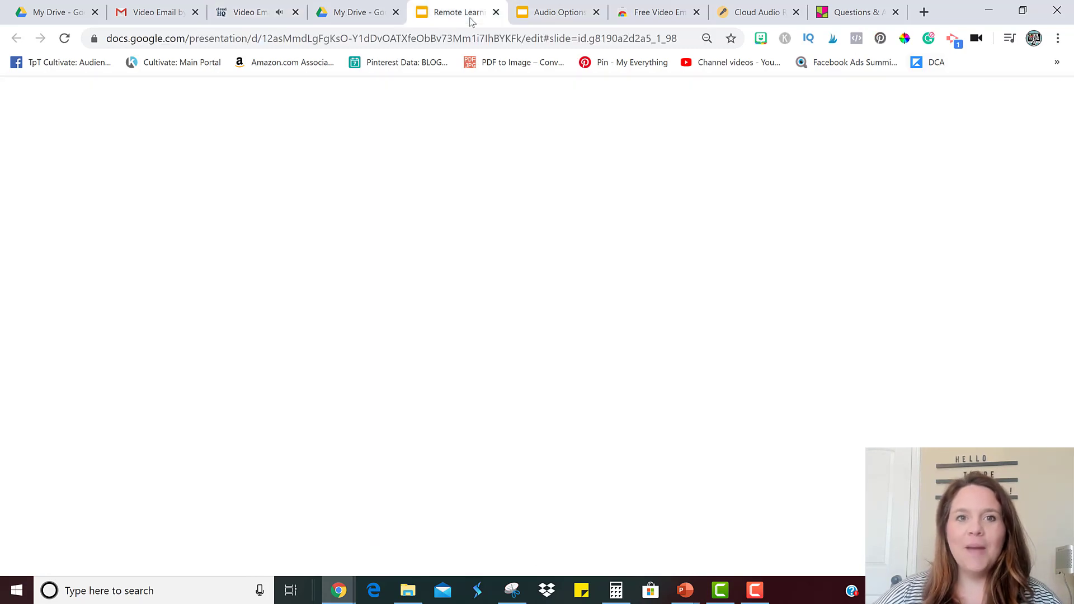
click(362, 13)
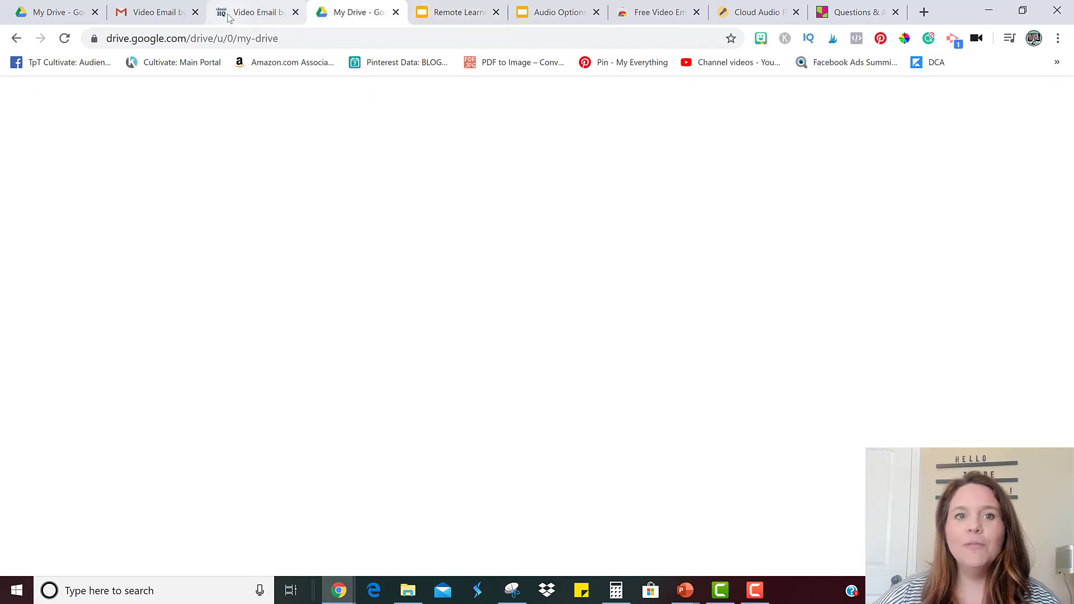
click(241, 13)
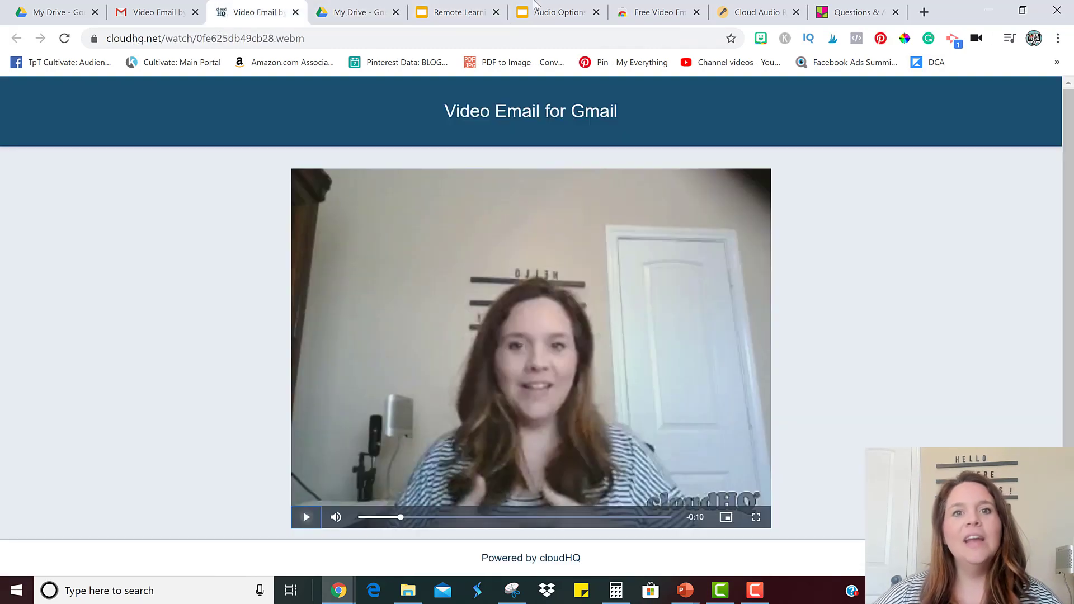
click(559, 12)
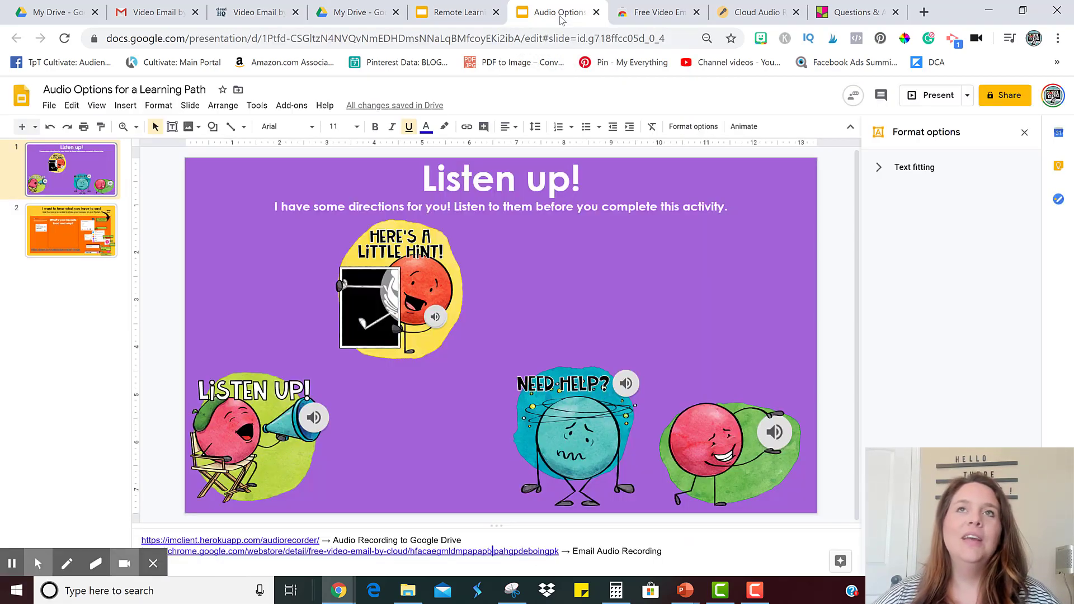